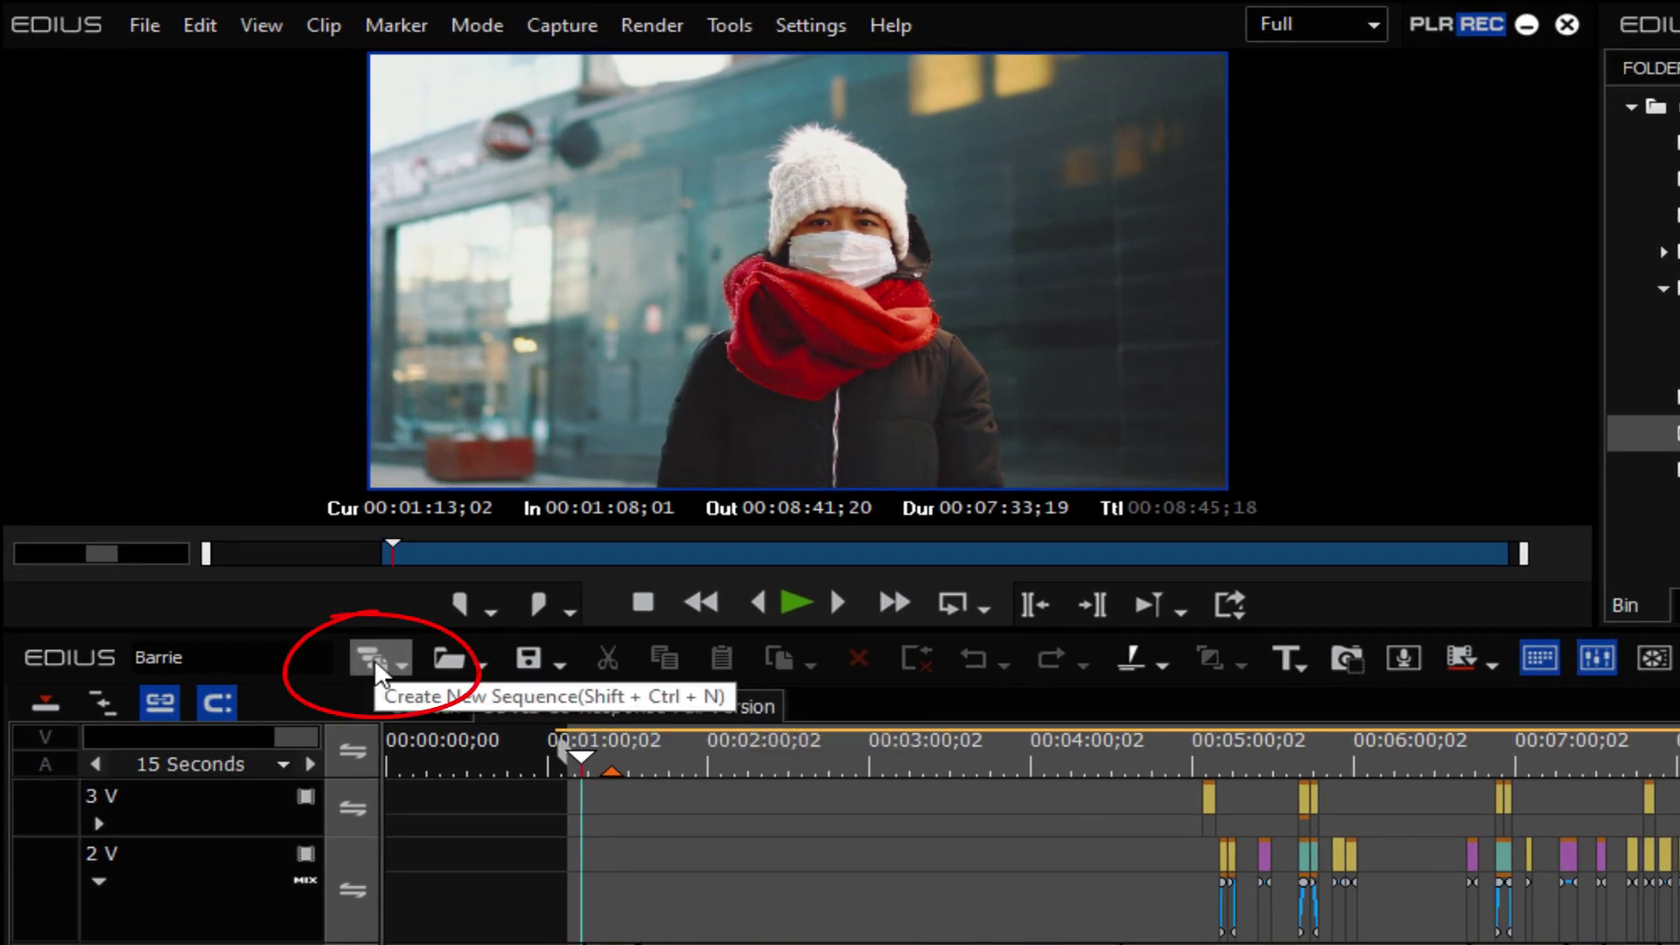
Create Sequence1, then copy all clips from COVID-19 Response Full Version and paste them into it.
left_click(374, 657)
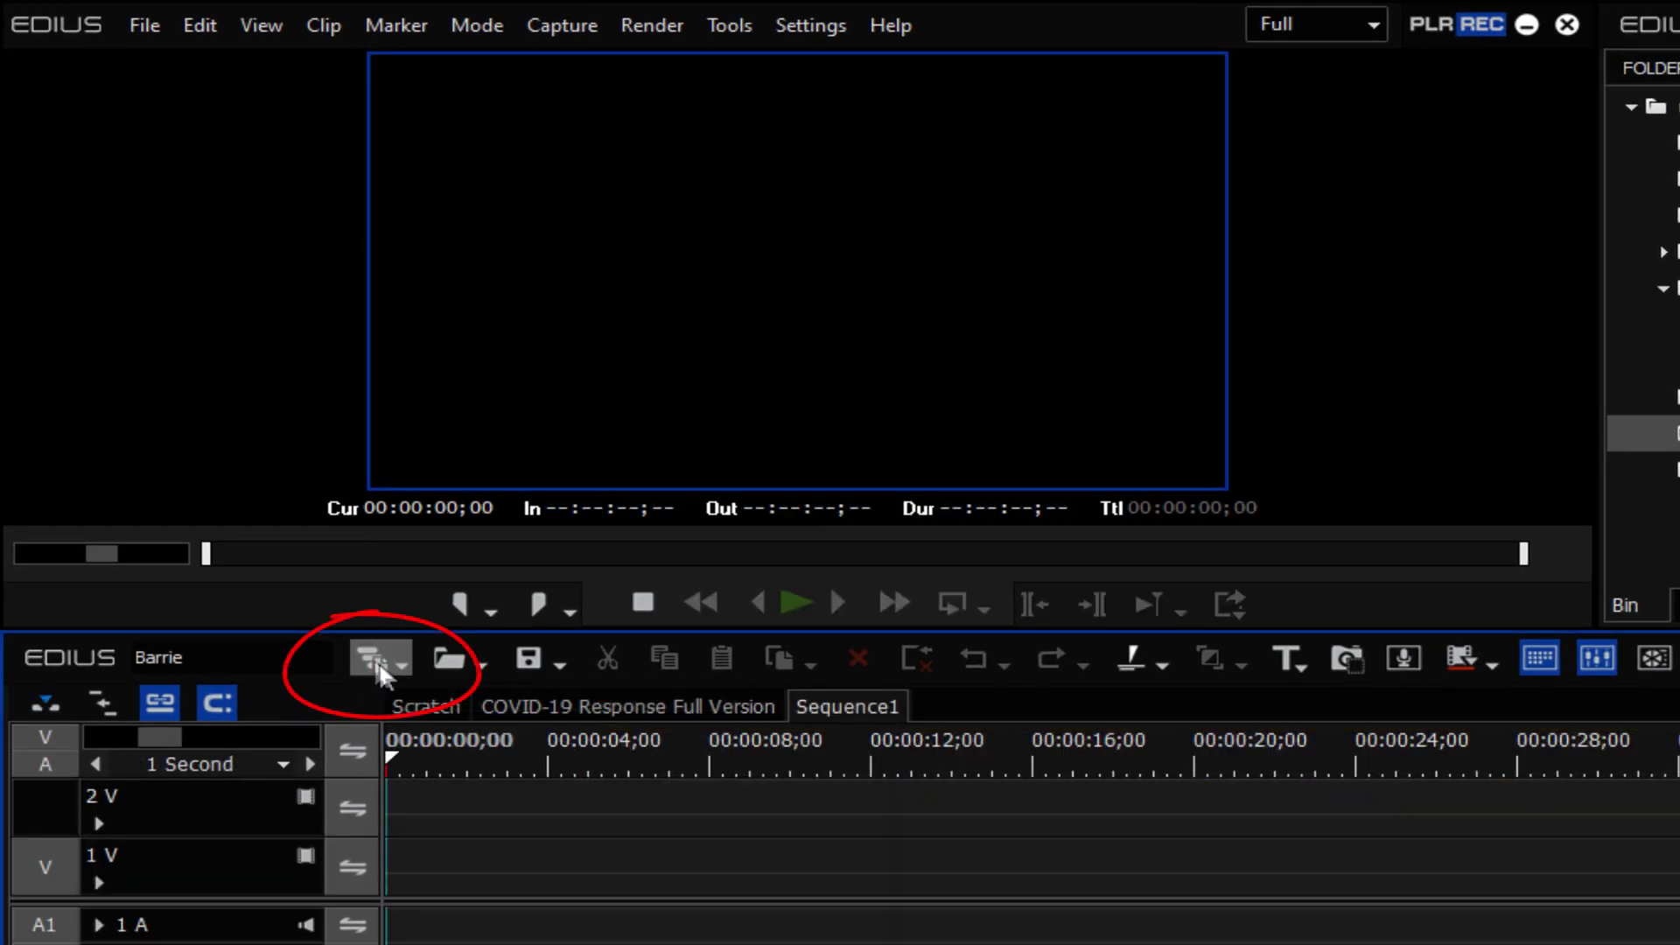
left_click(672, 706)
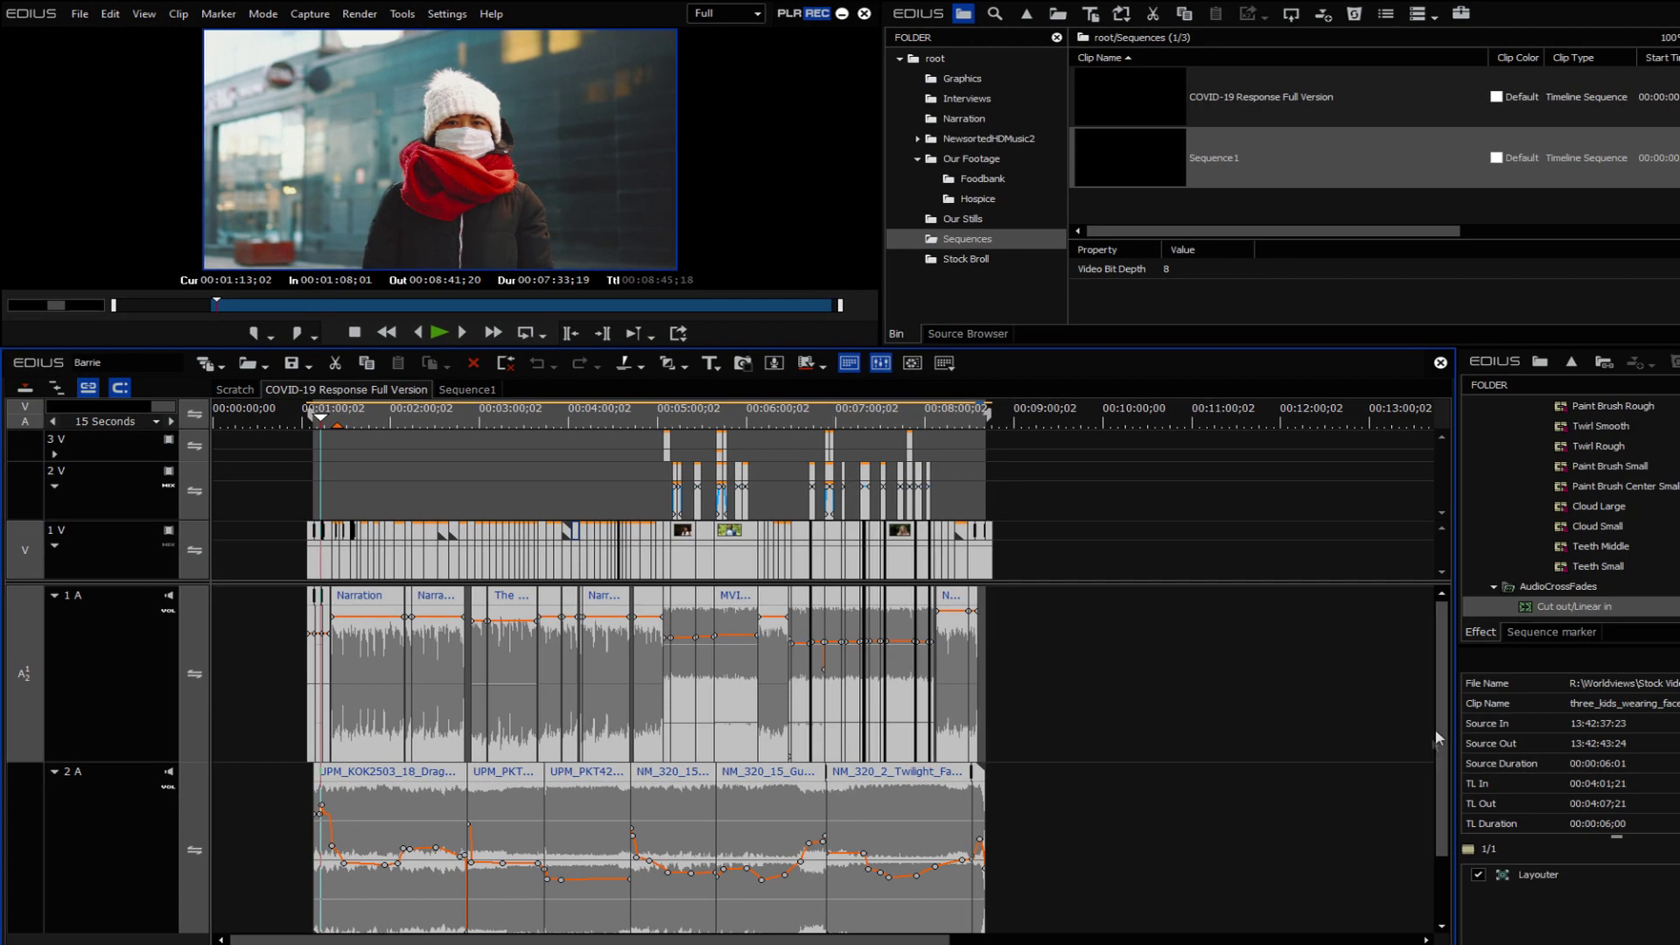
left_click_drag(1435, 738, 1432, 888)
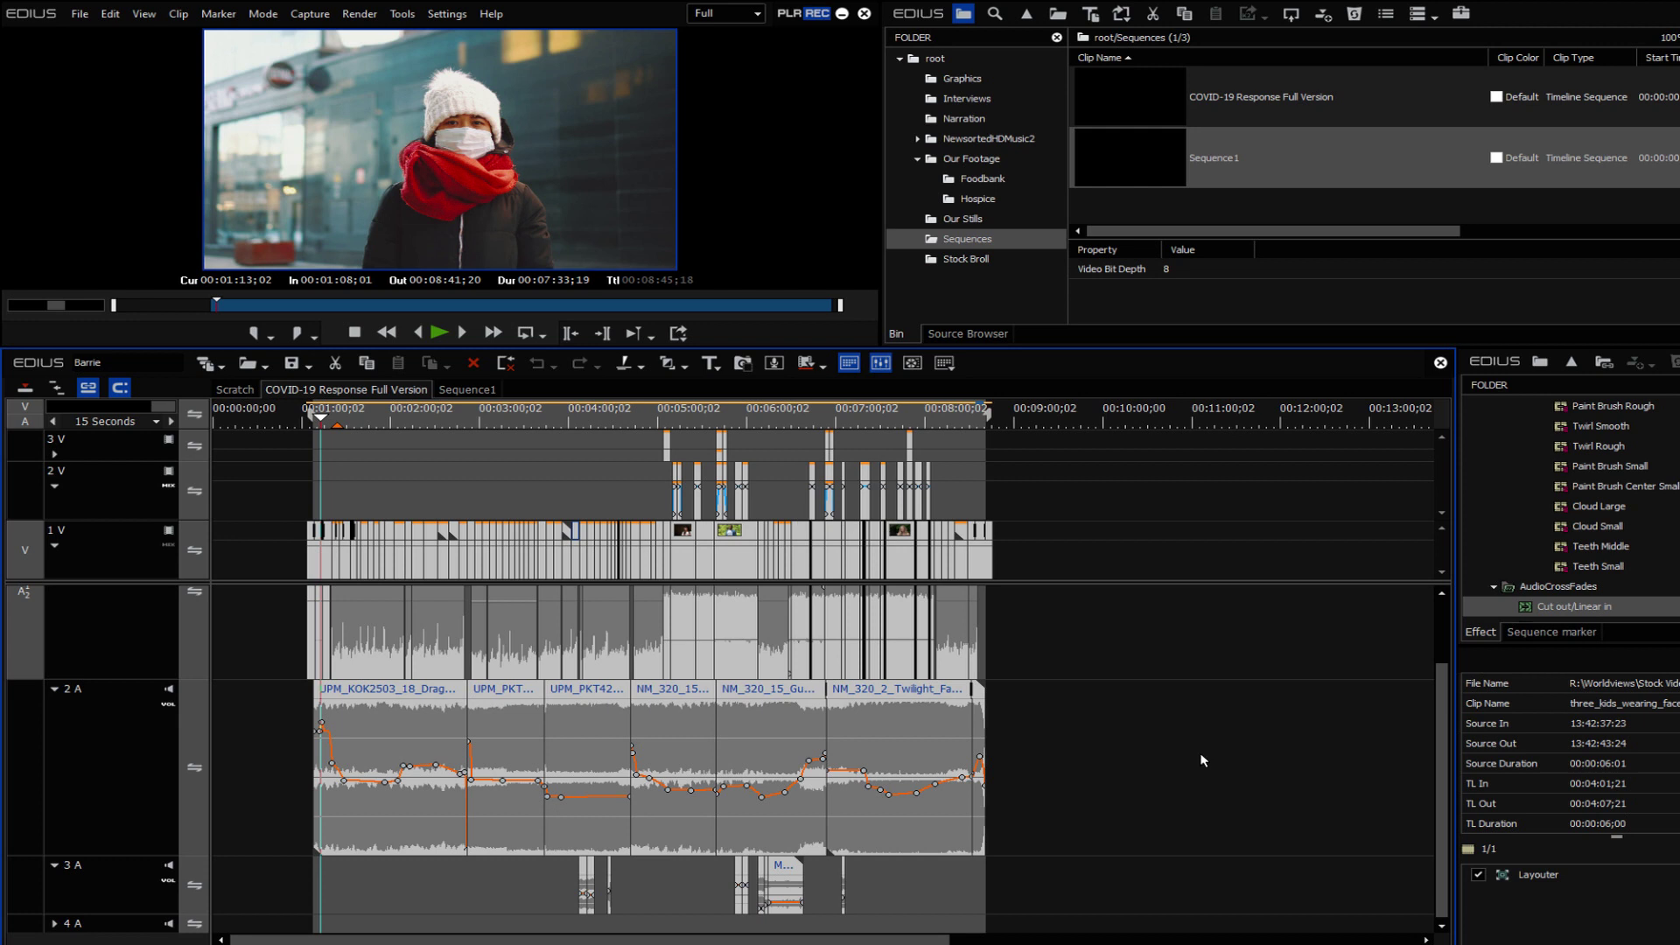
key("ctrl+c")
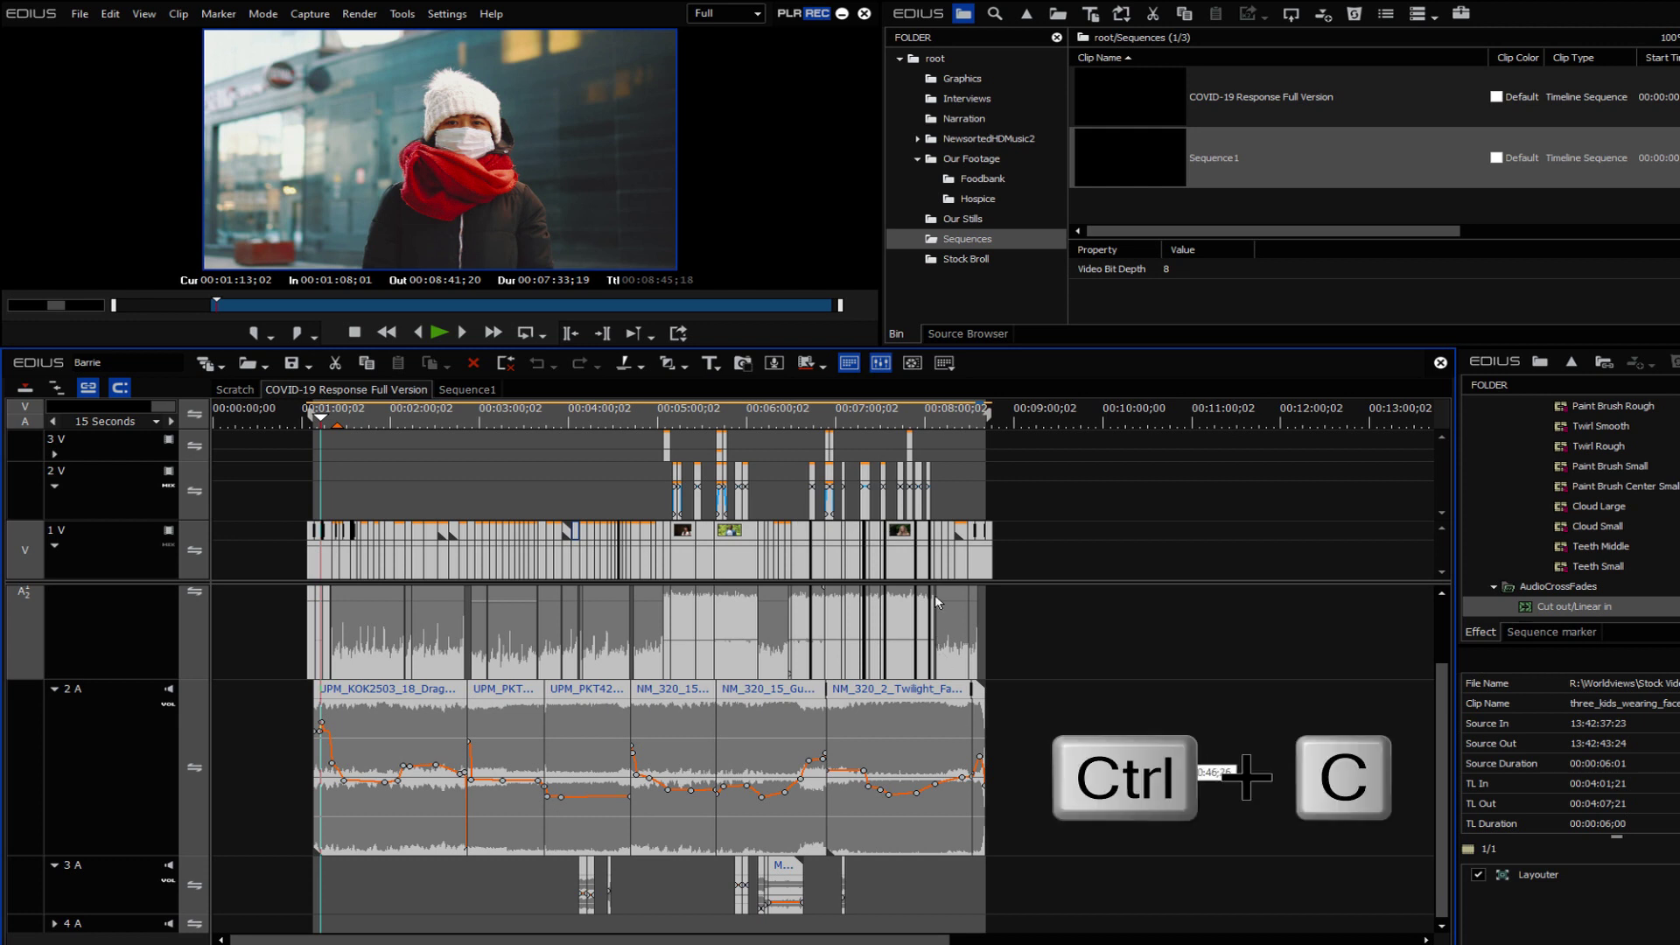
left_click(462, 390)
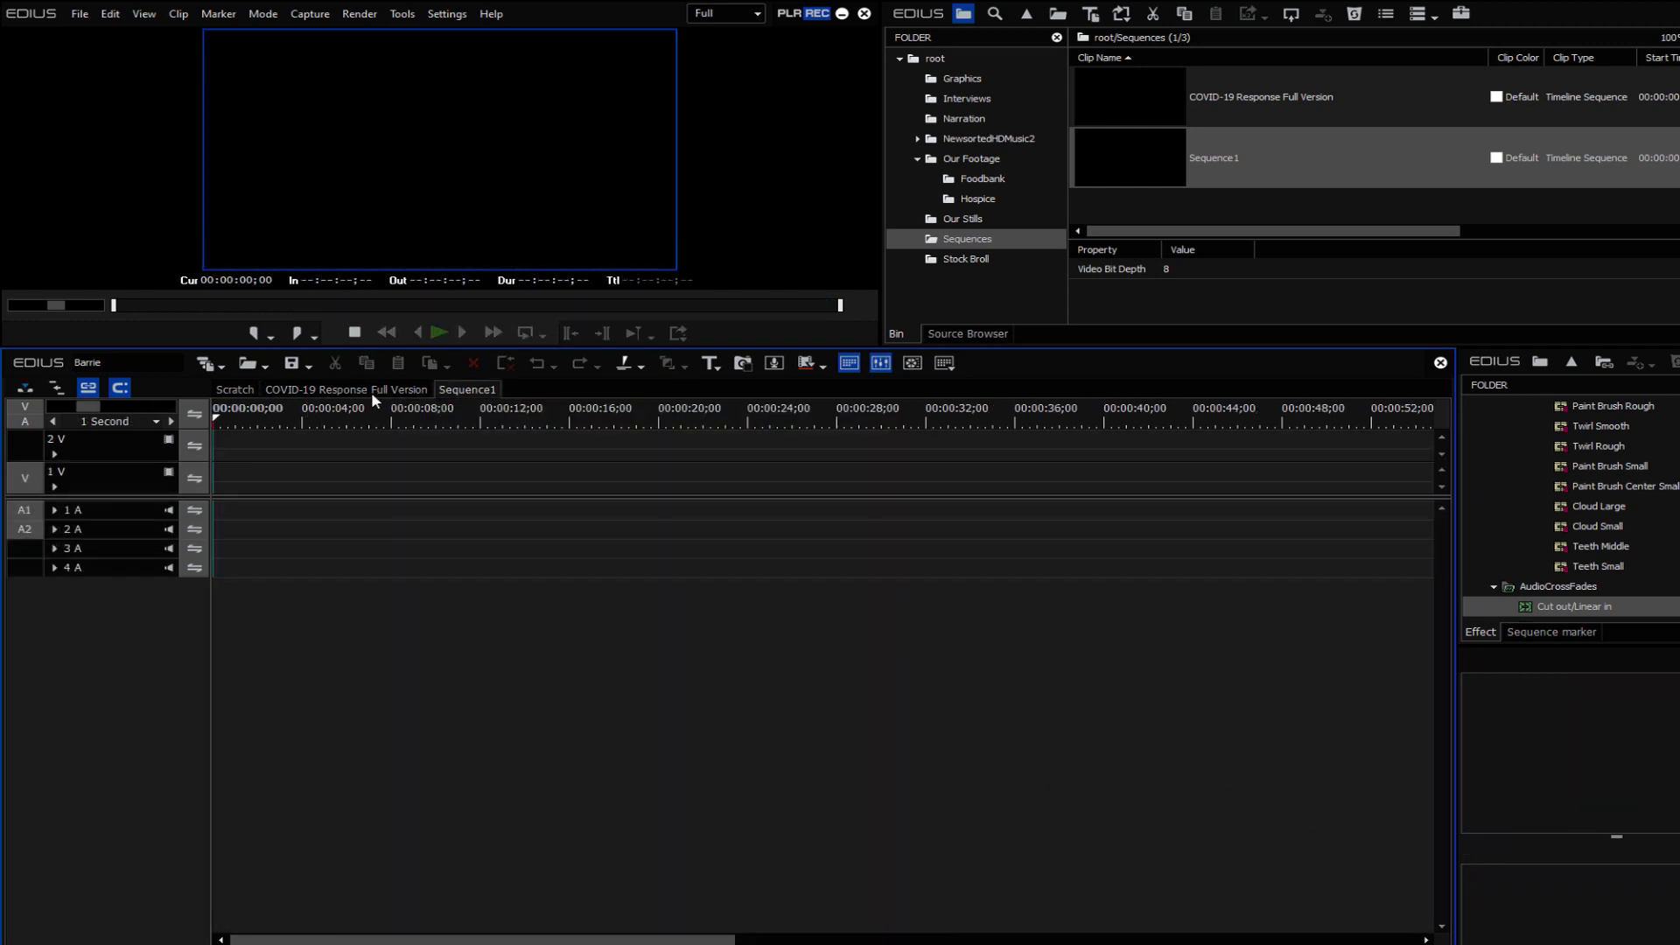
key("ctrl+v")
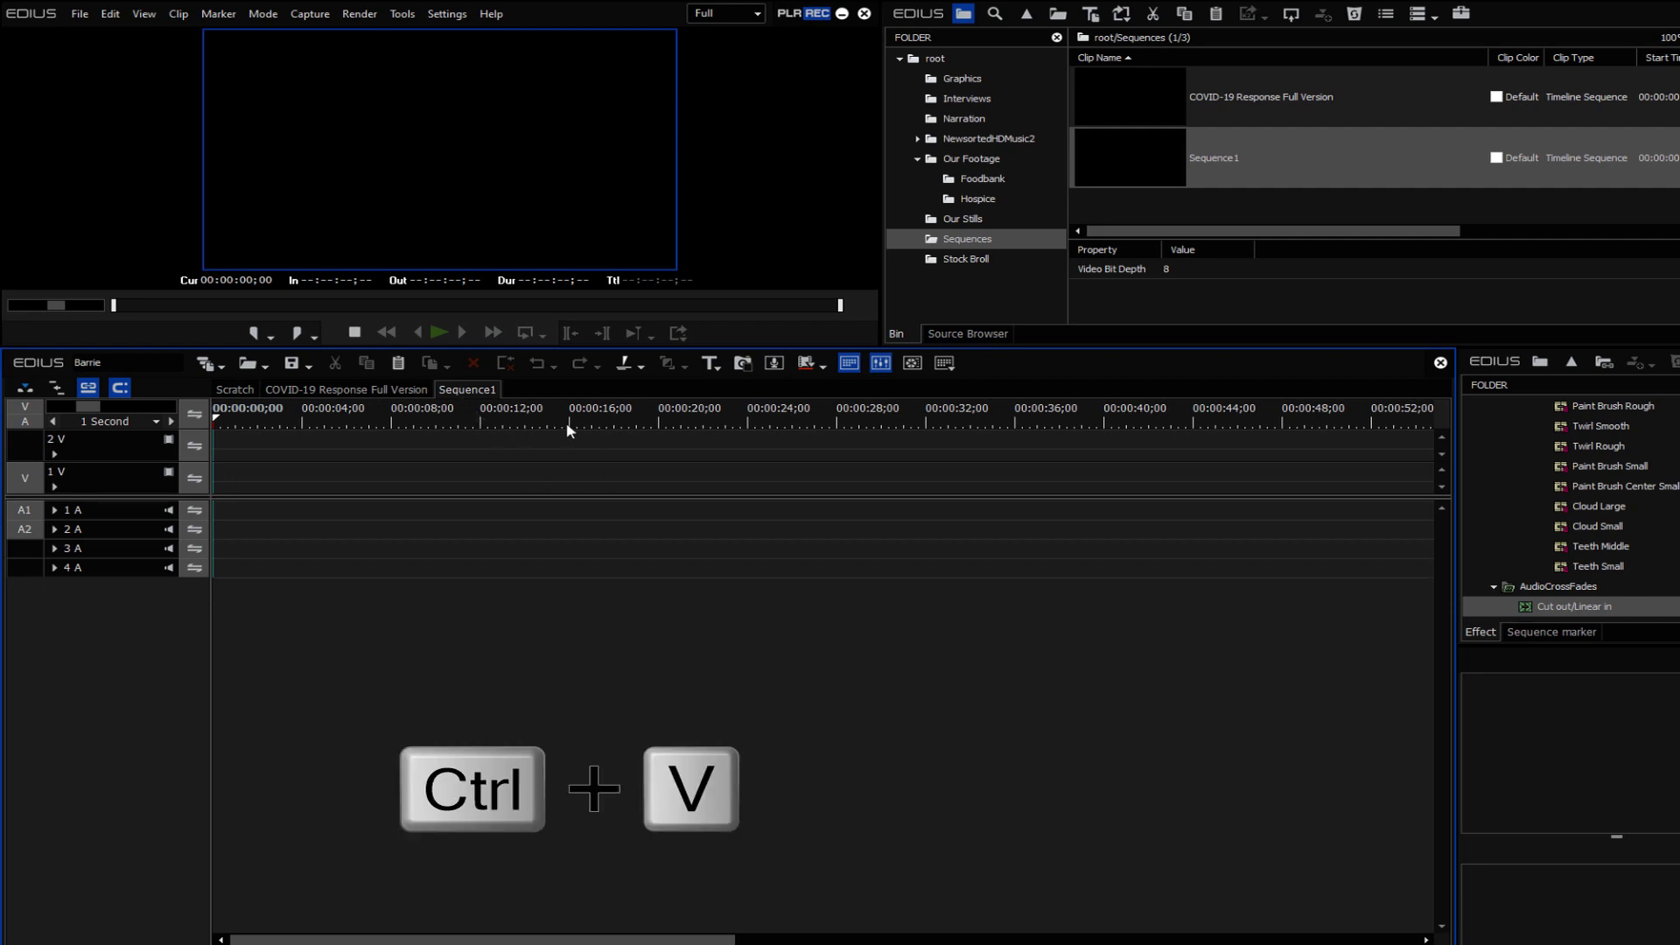
scroll(862, 547, "down", 2)
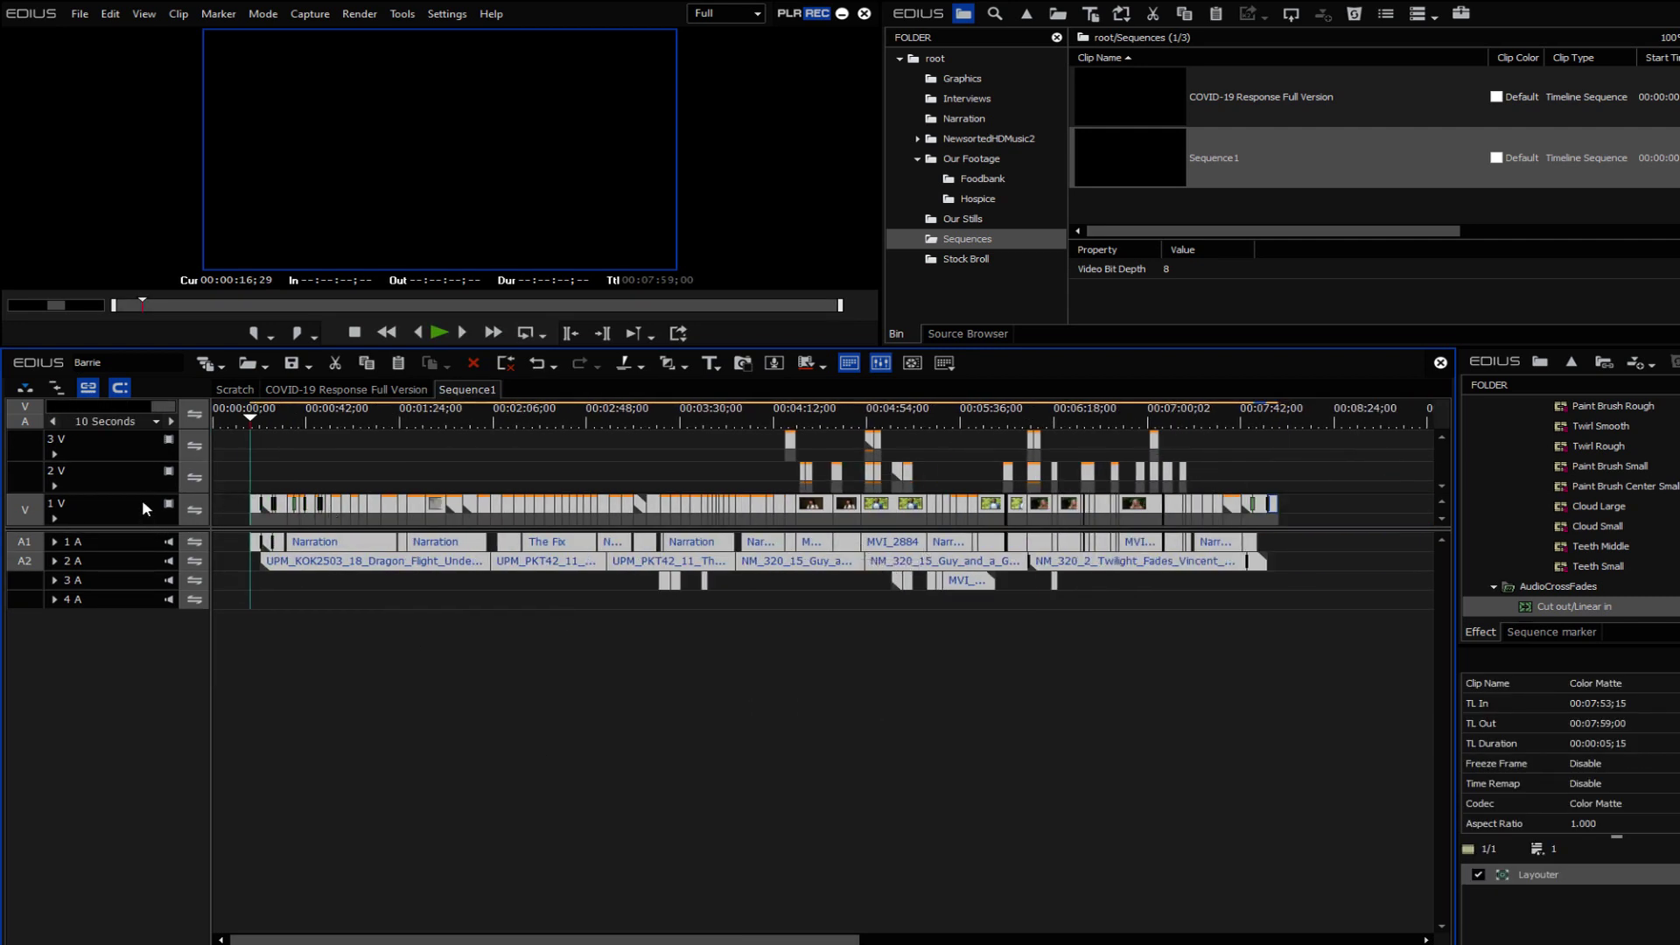
Enlarge track 1 V, close the Sequence1 tab, view the Sequences bin, and add another new sequence.
left_click_drag(144, 496, 144, 555)
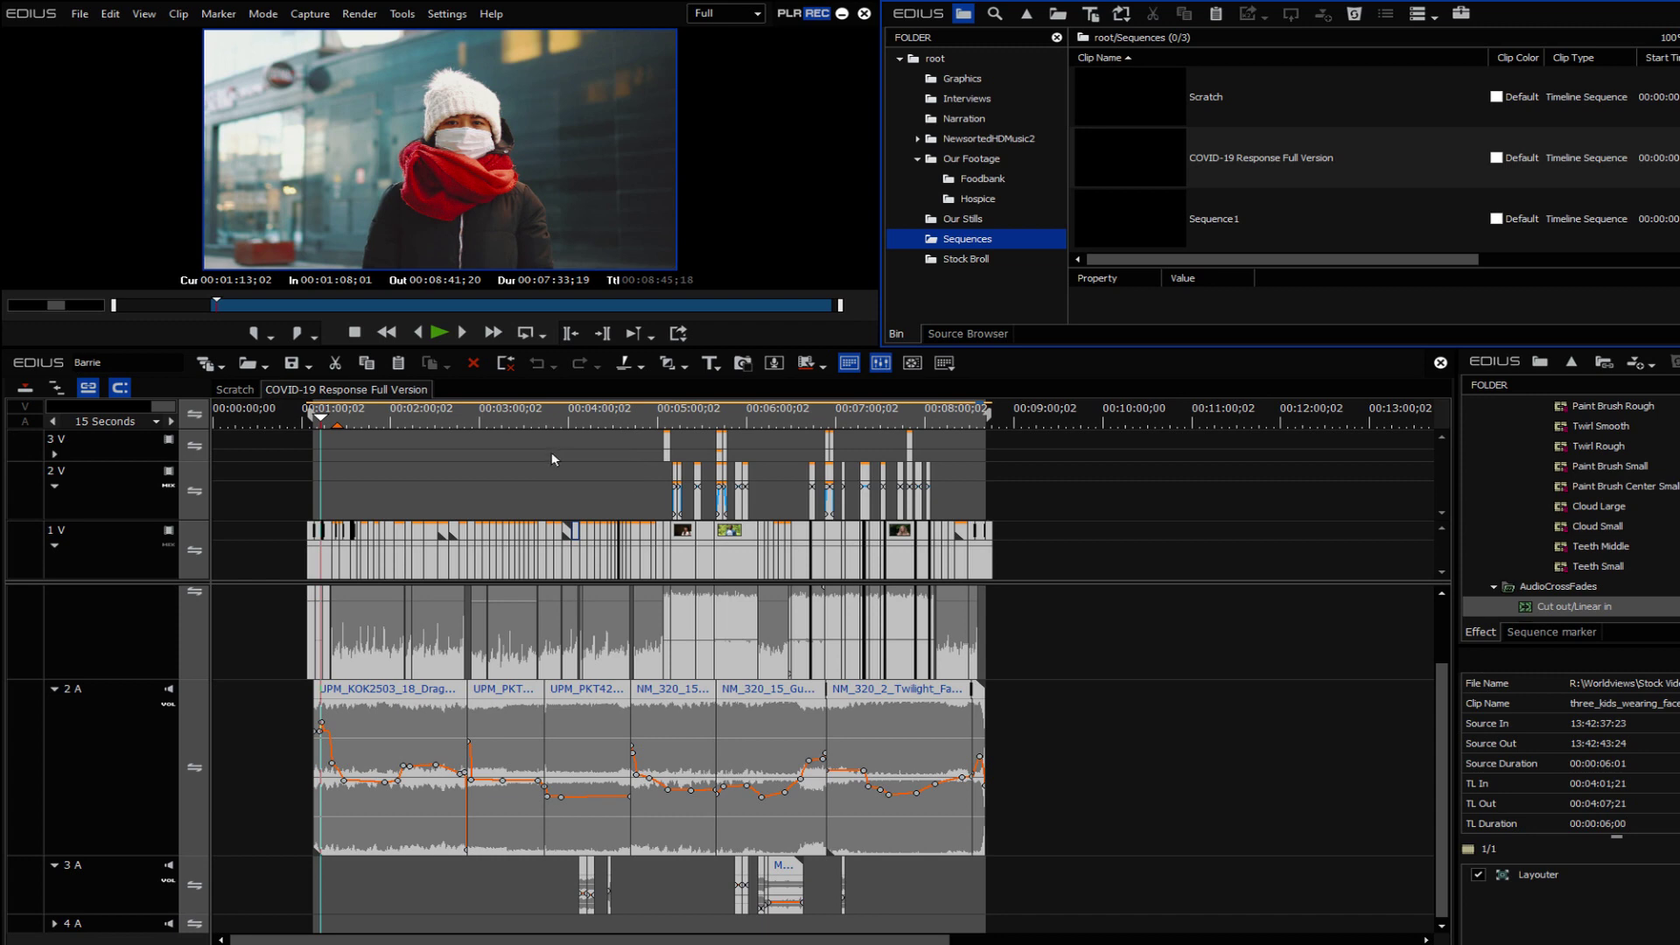
left_click(396, 395)
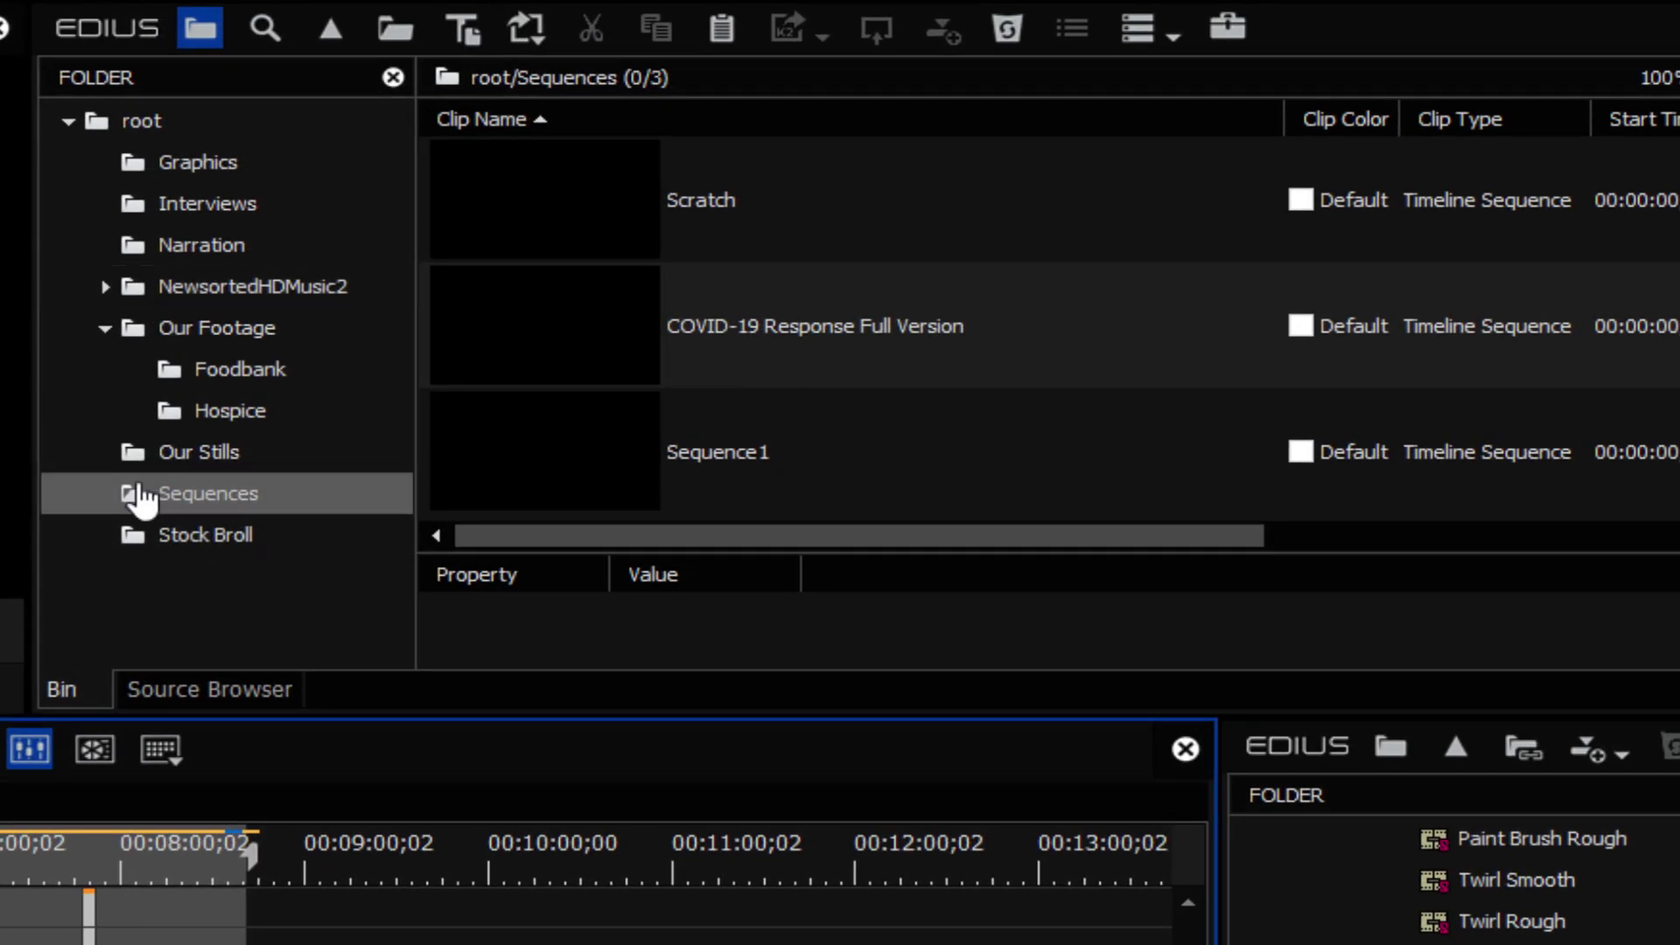
left_click(188, 496)
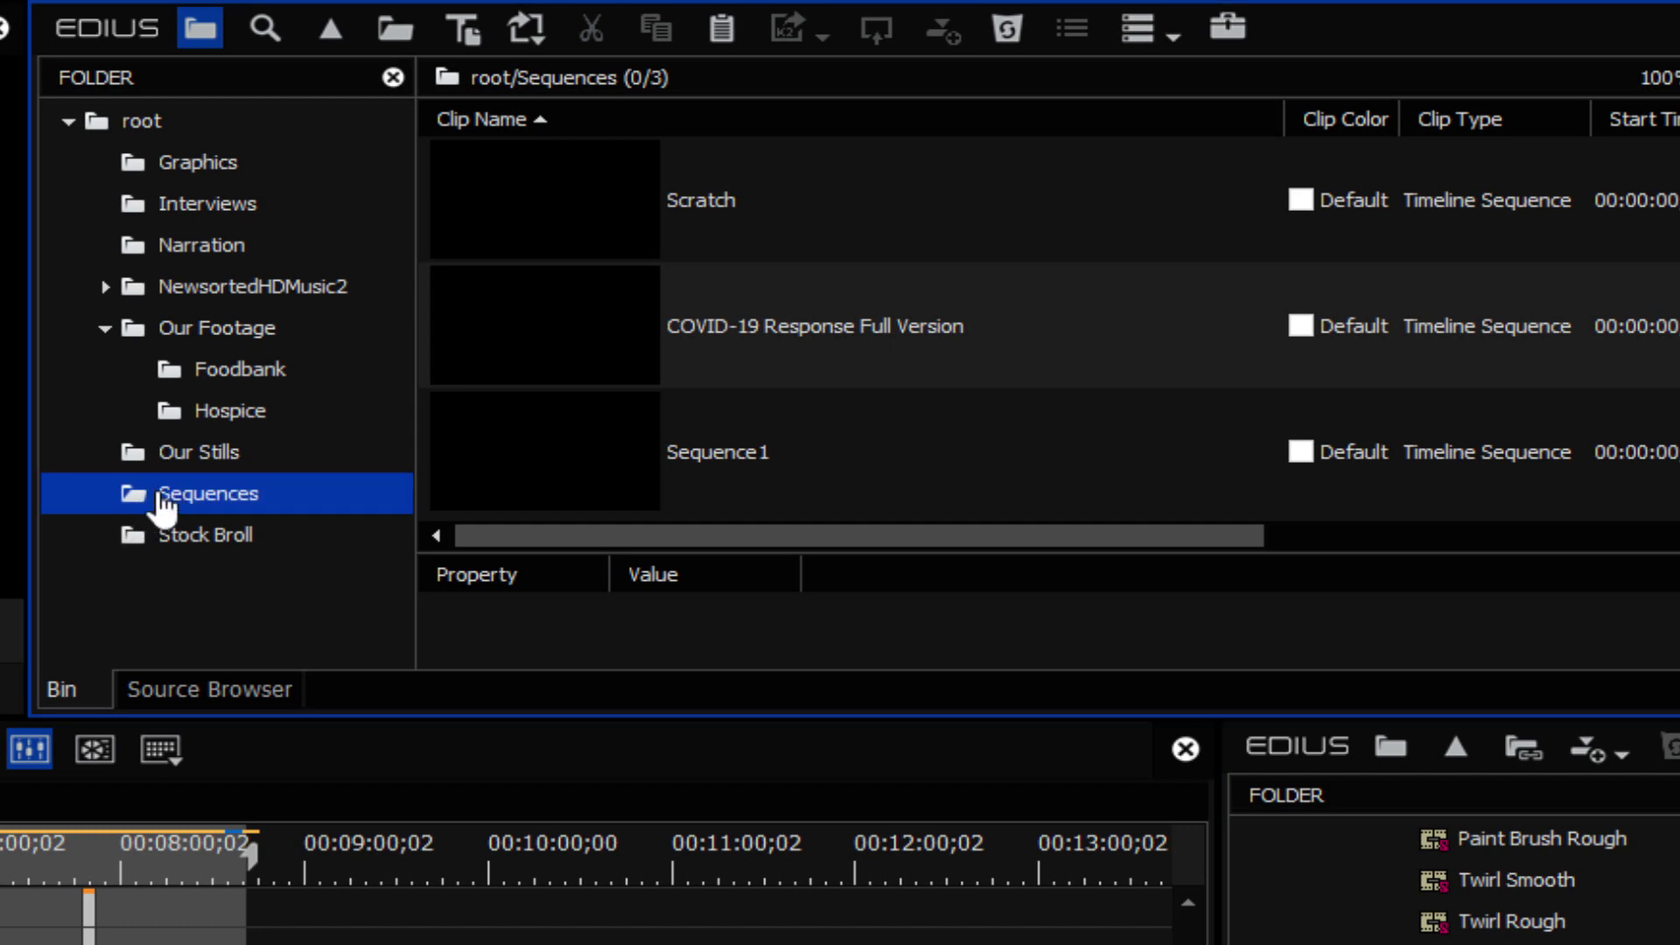
right_click(164, 129)
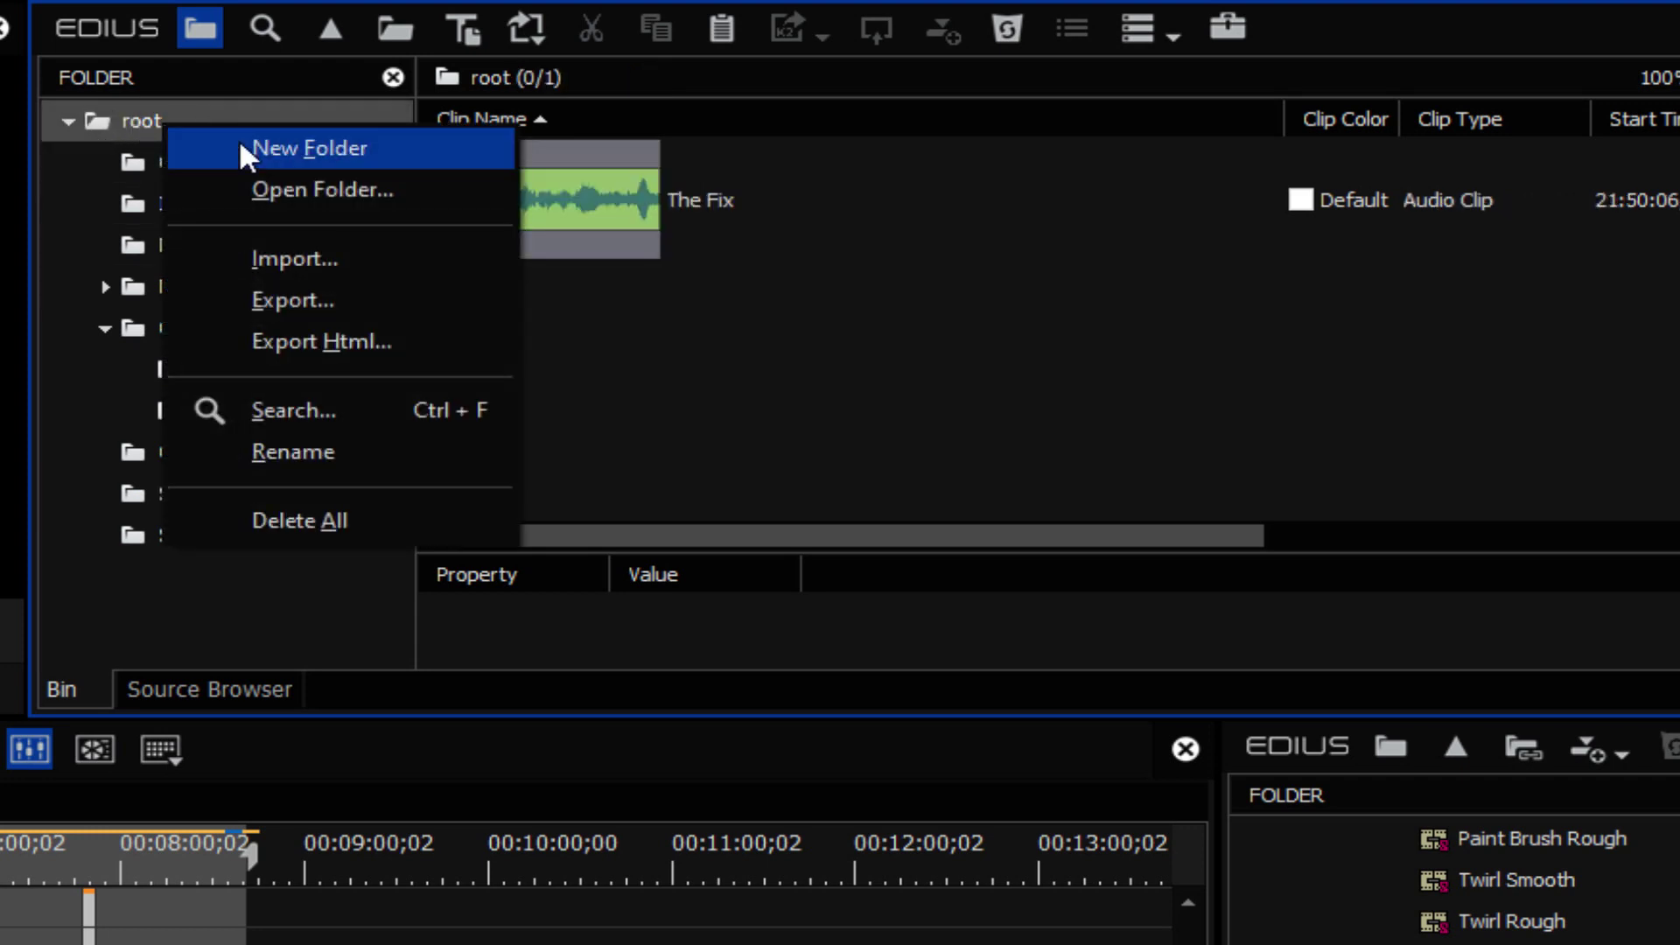
left_click(88, 482)
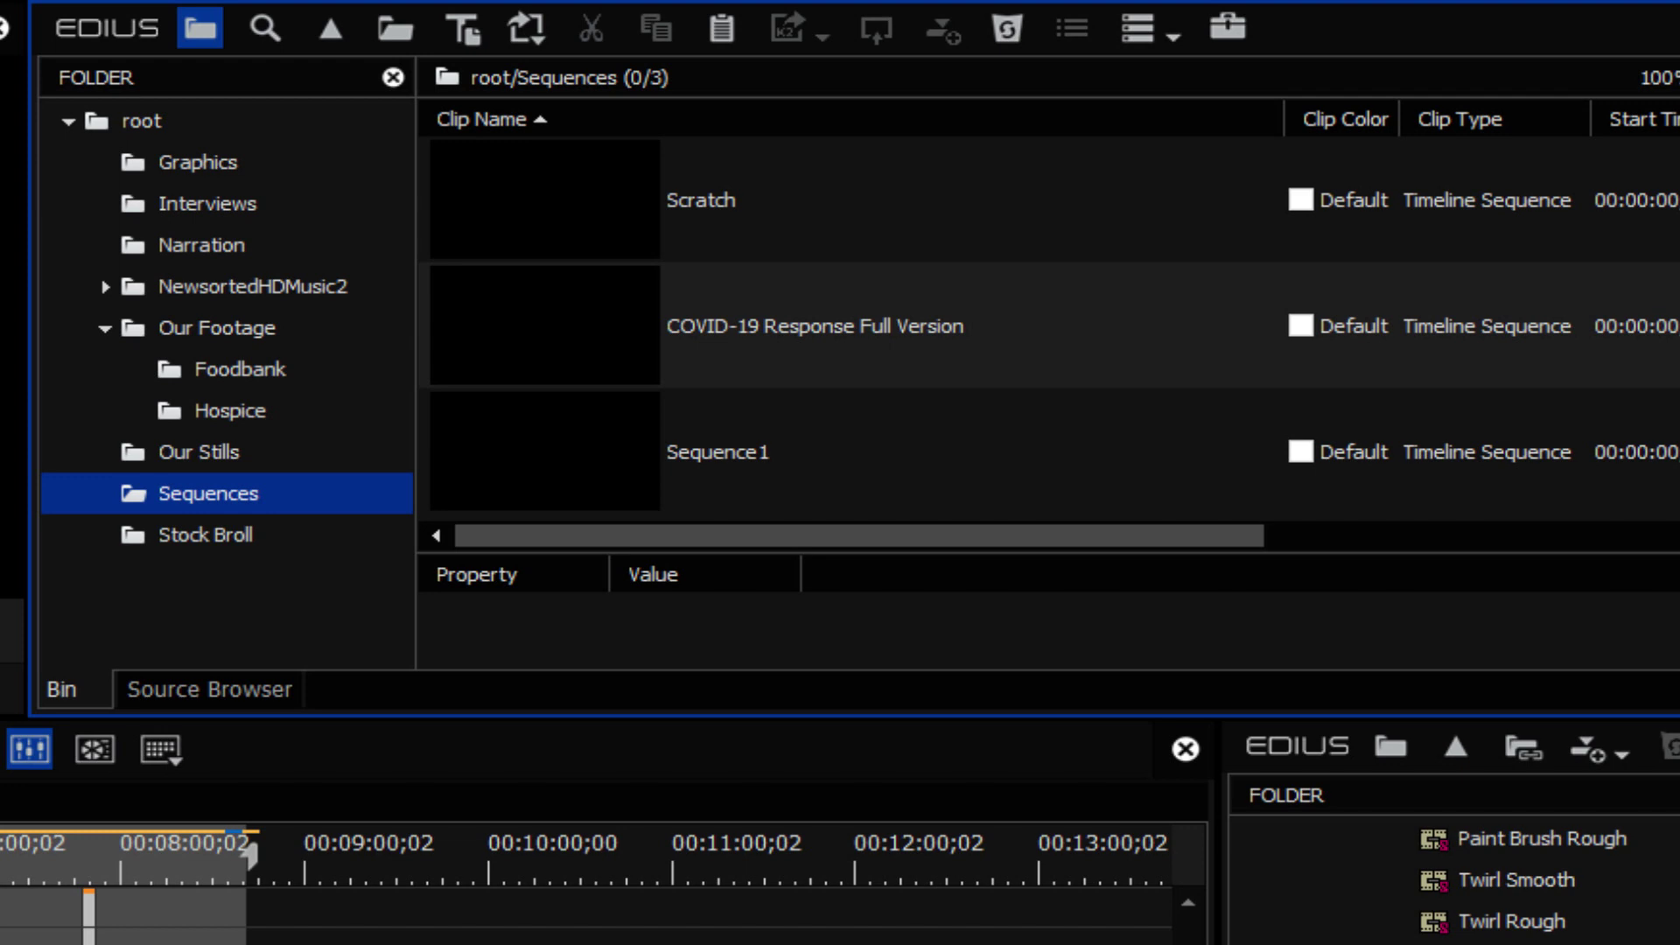
key("ctrl+shift+n")
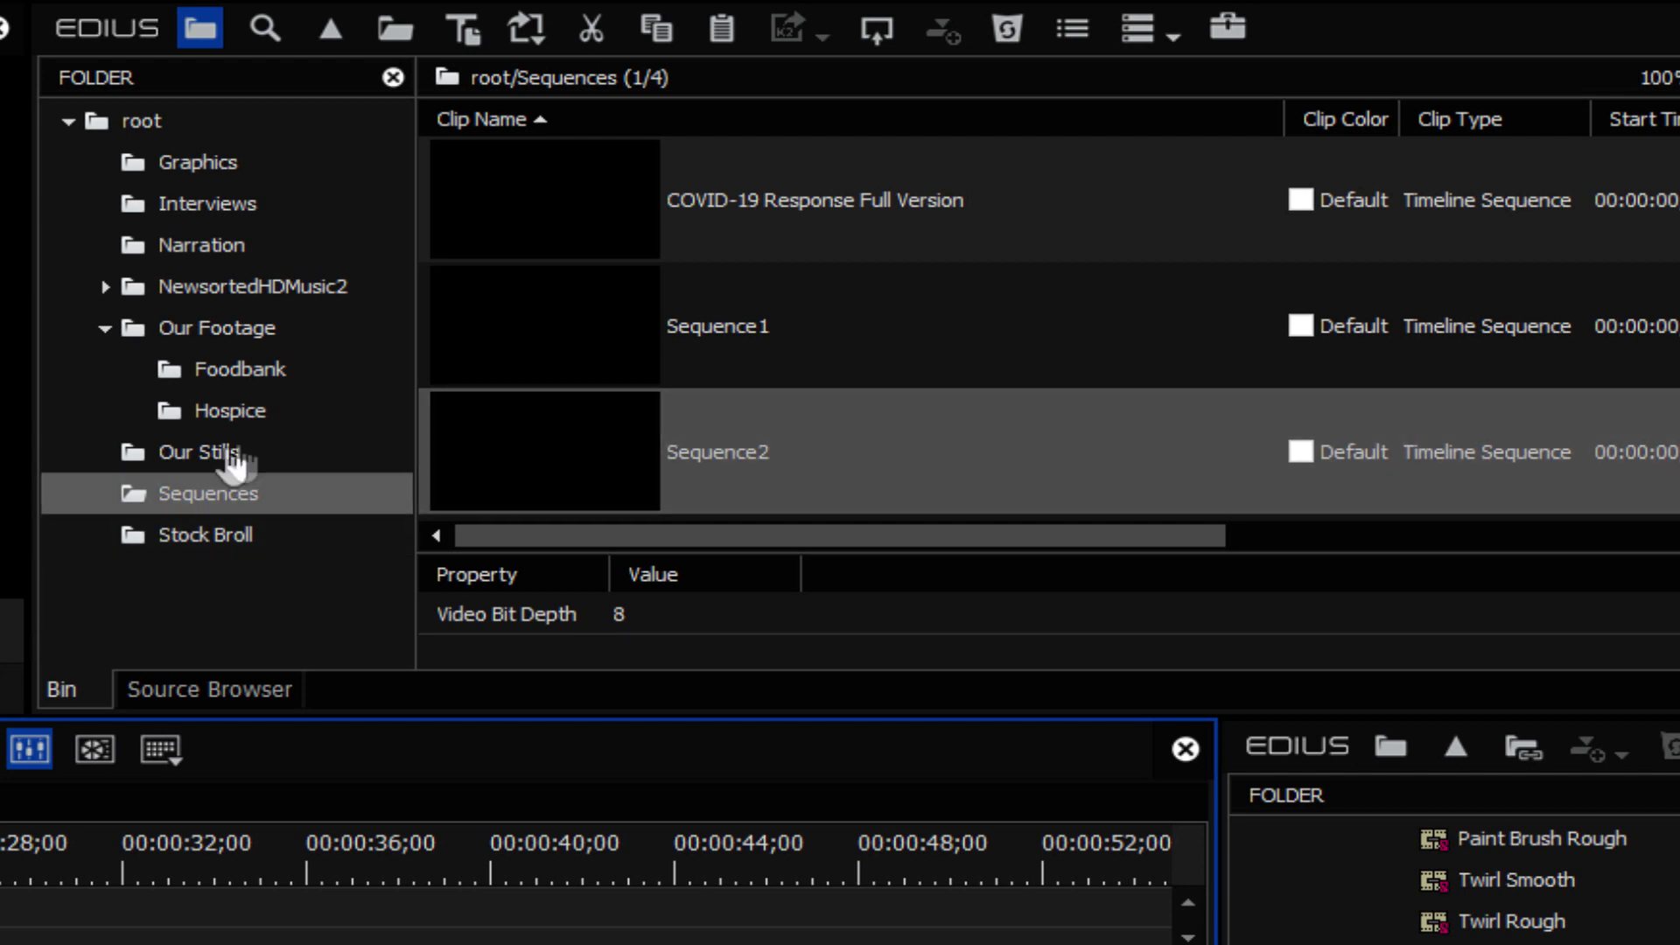
Select the Sequences folder and bring up the Add to Bin option for a sequence.
left_click(149, 495)
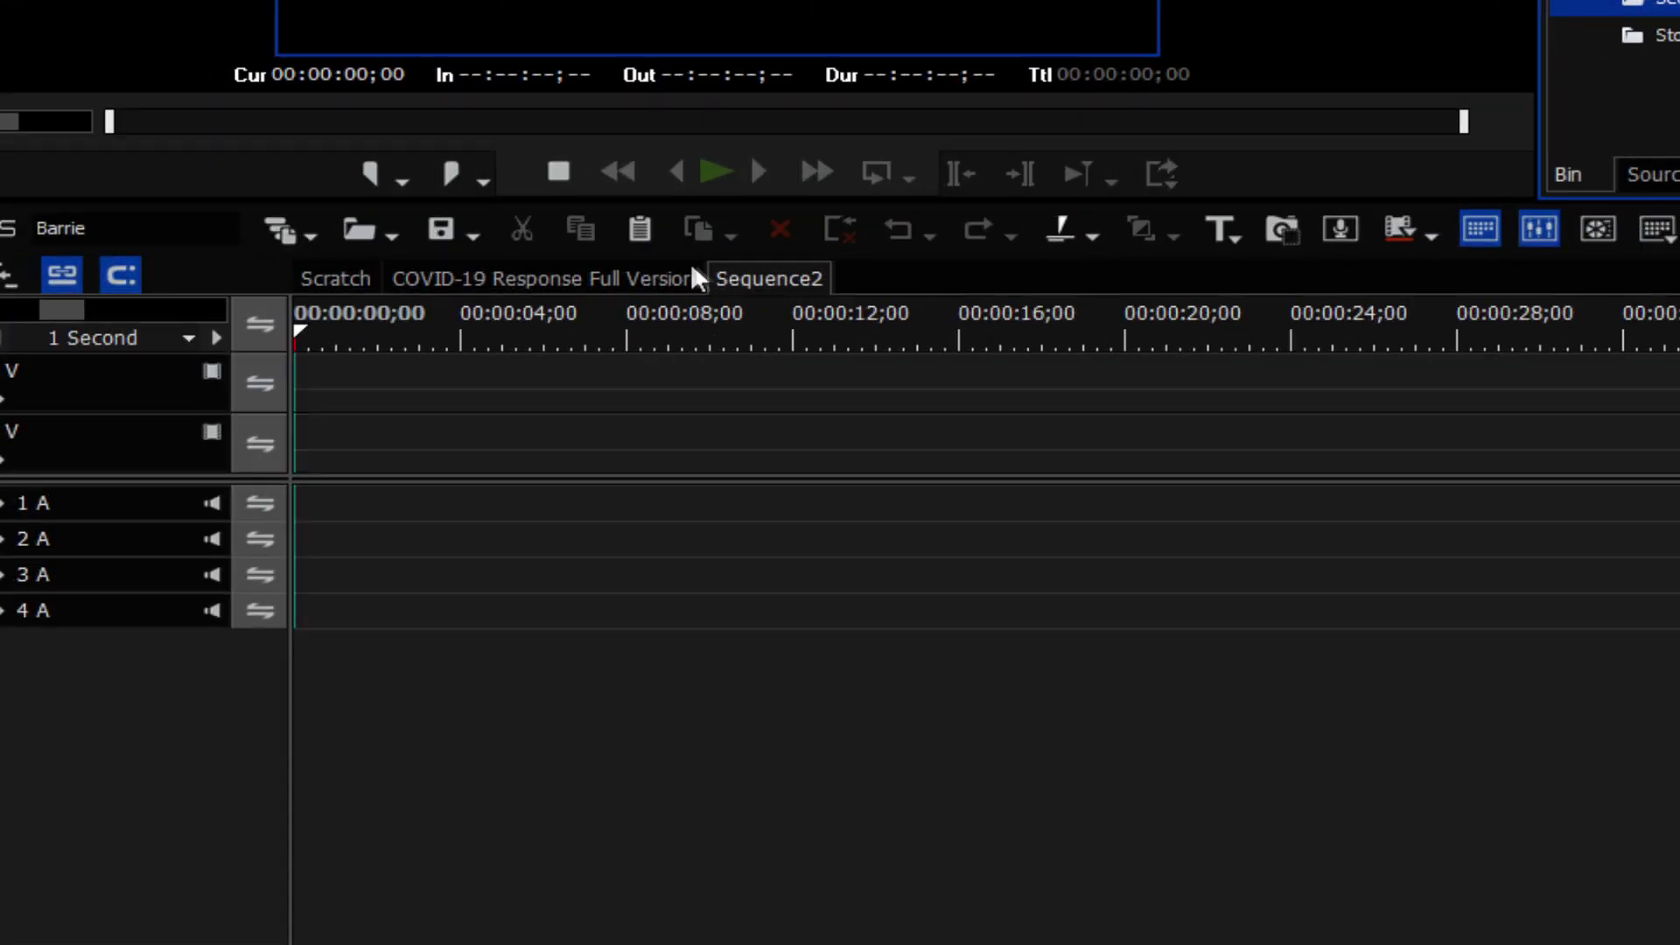
right_click(554, 282)
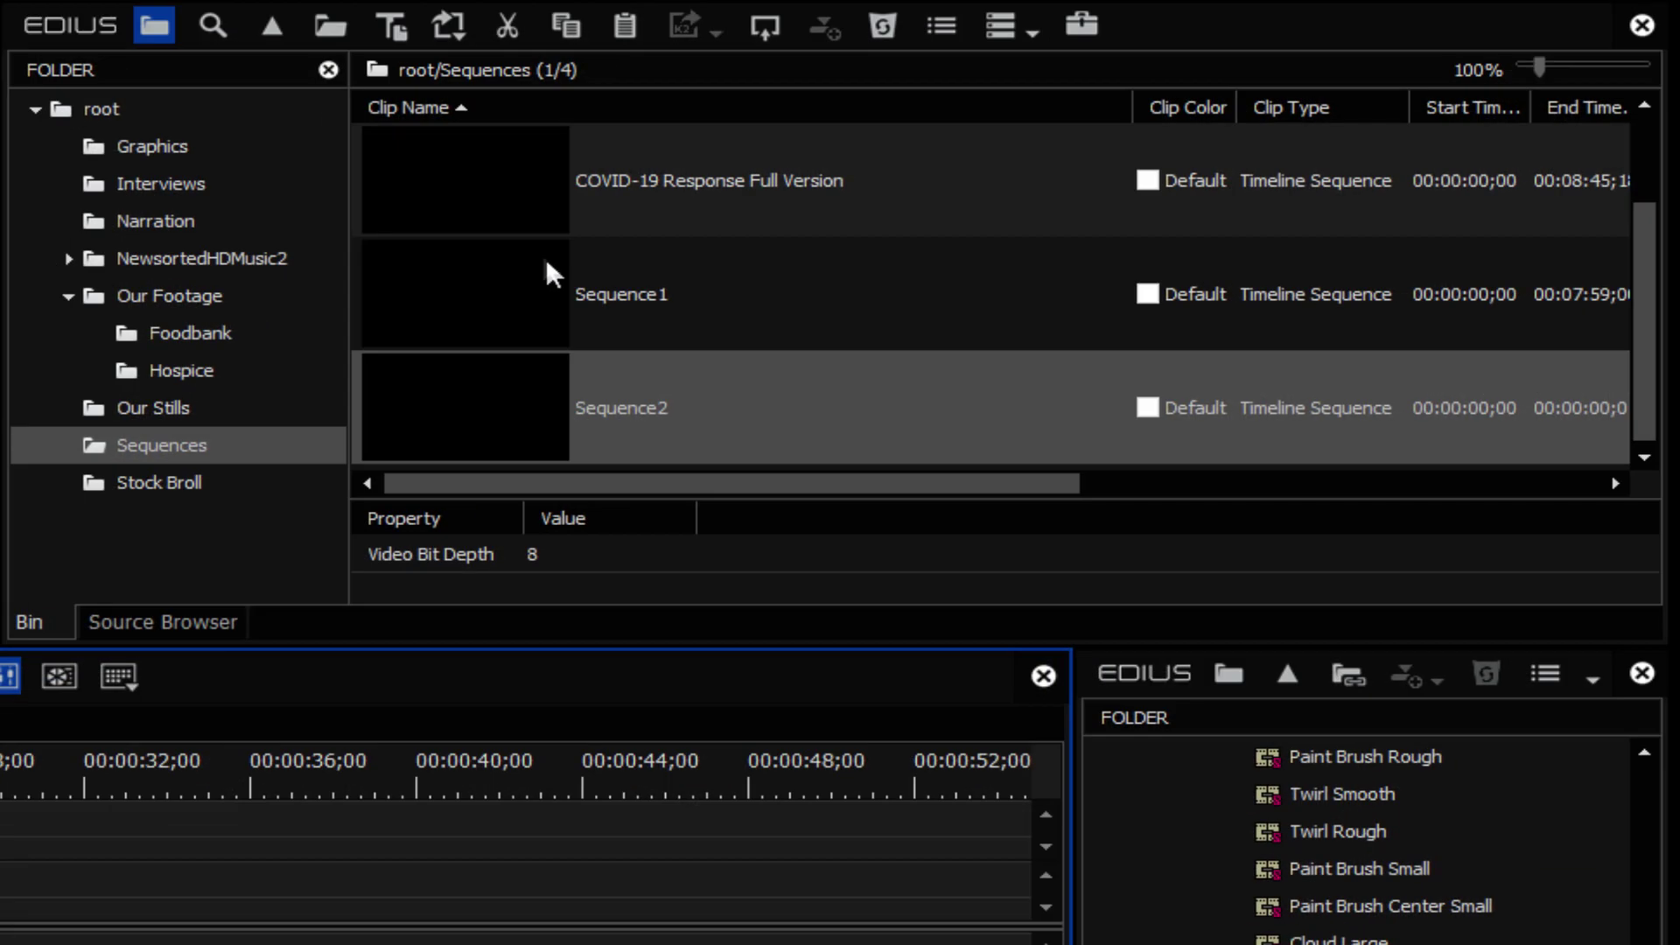
Duplicate COVID-19 Response Full Version and open the '- (1)' copy in the timeline.
left_click(490, 188)
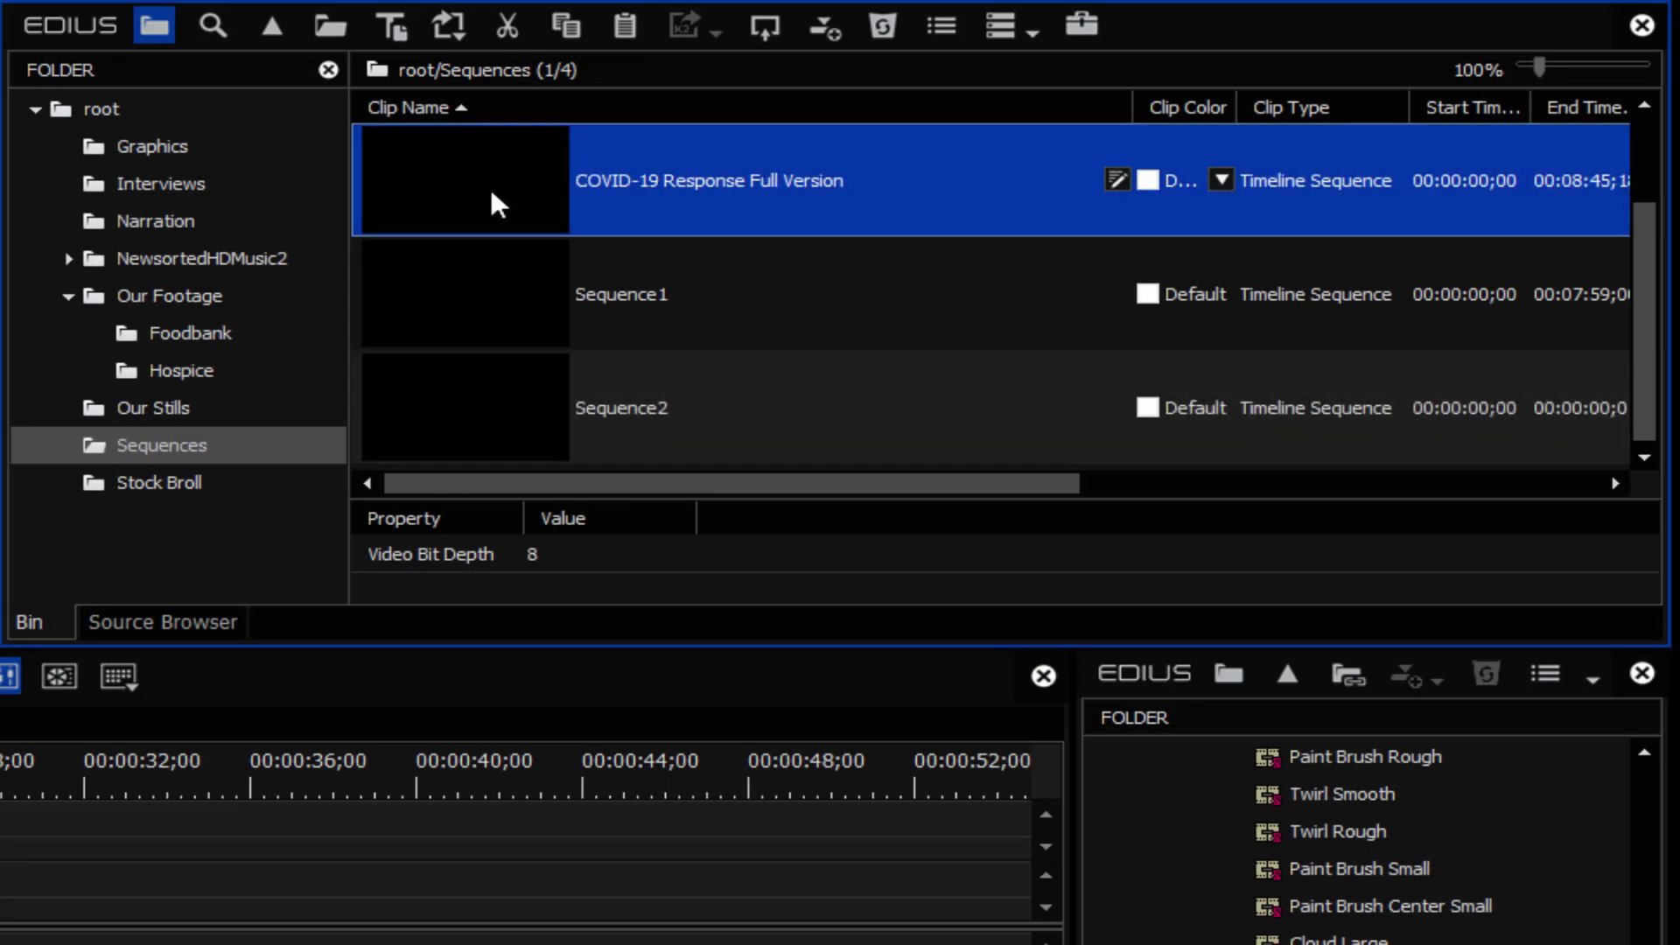
right_click(490, 188)
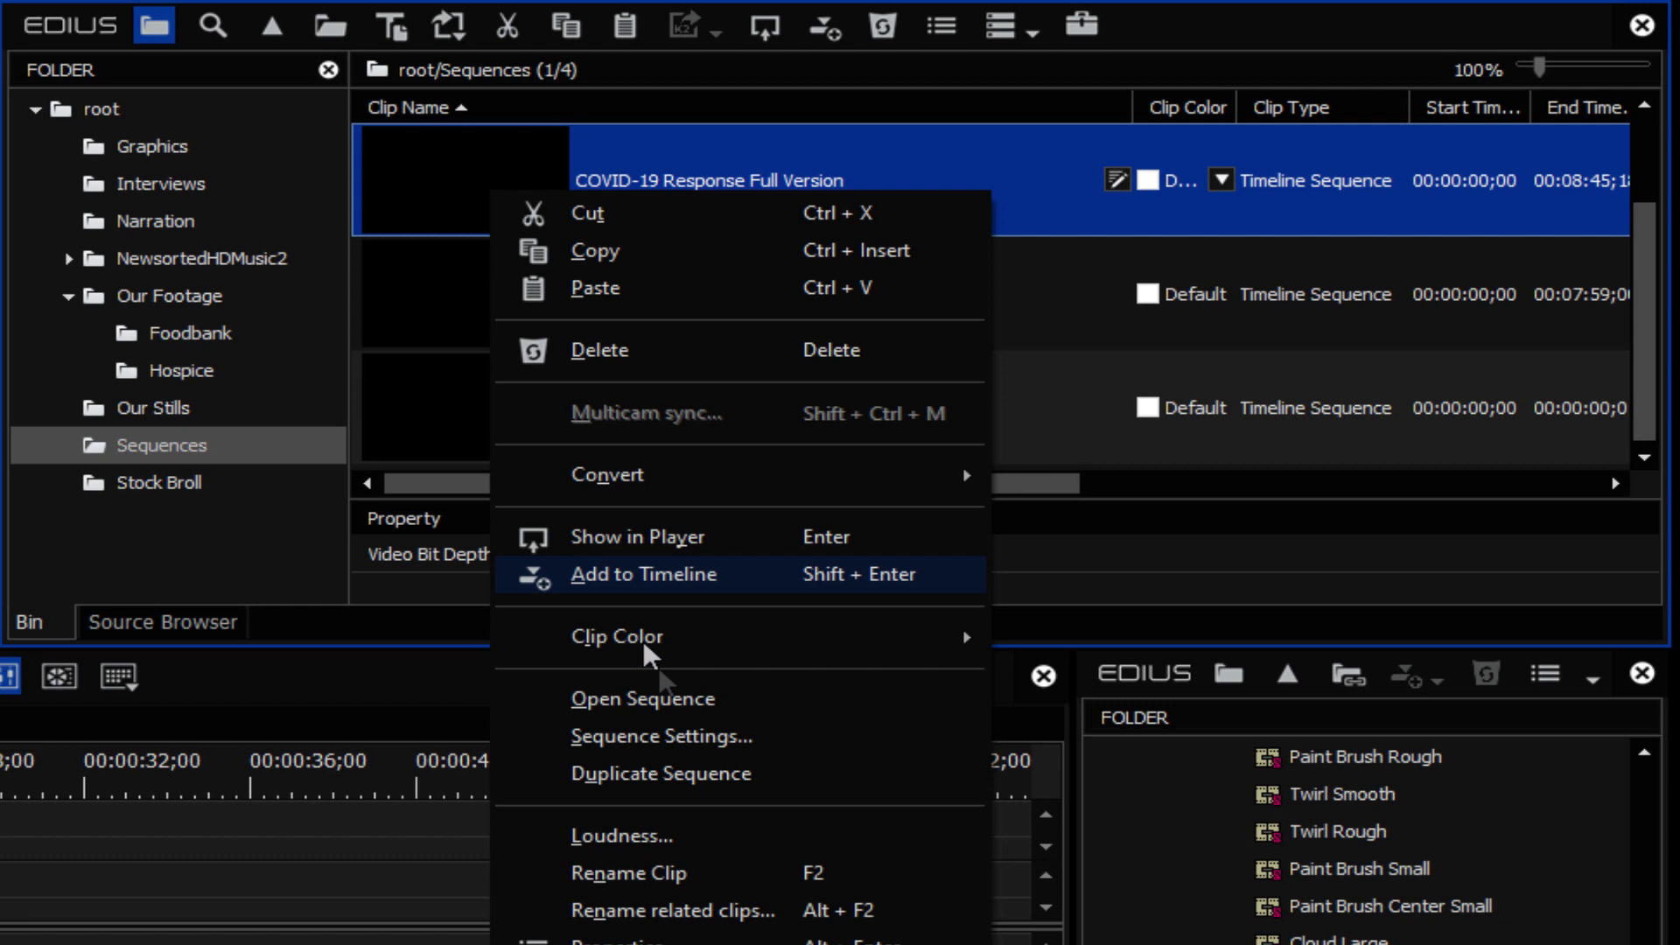
left_click(689, 773)
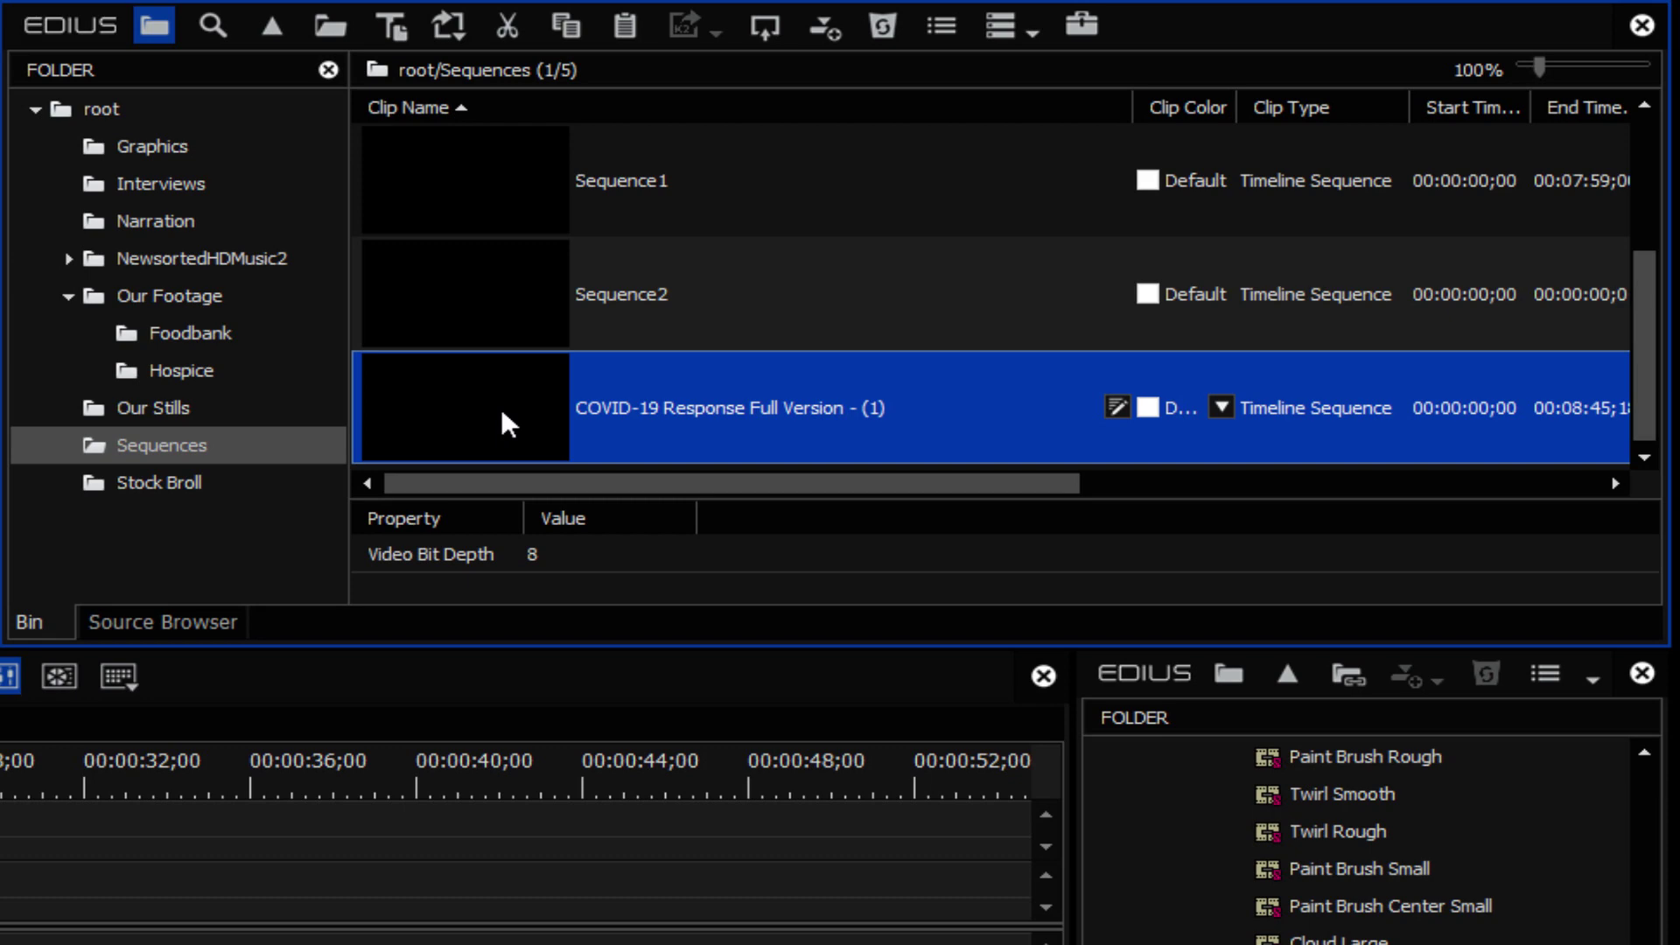
double_click(501, 406)
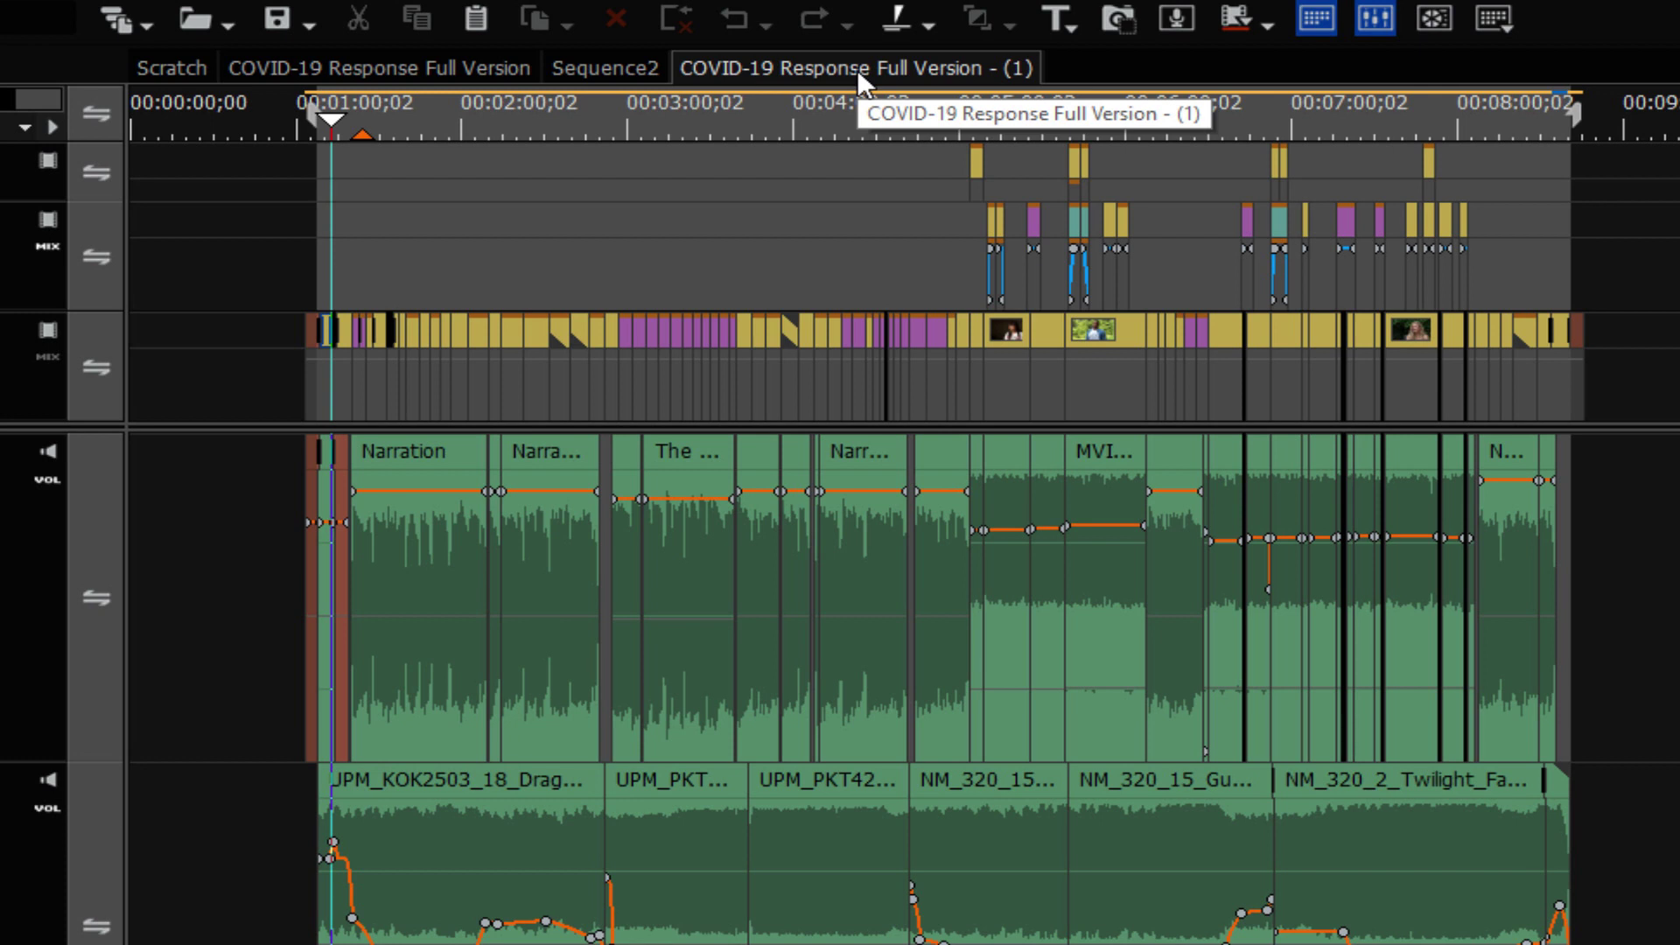
Rename the duplicate from 'Full Version - (1)' to 'COVID-19 Response 3 min Version' in Sequence Settings.
right_click(856, 69)
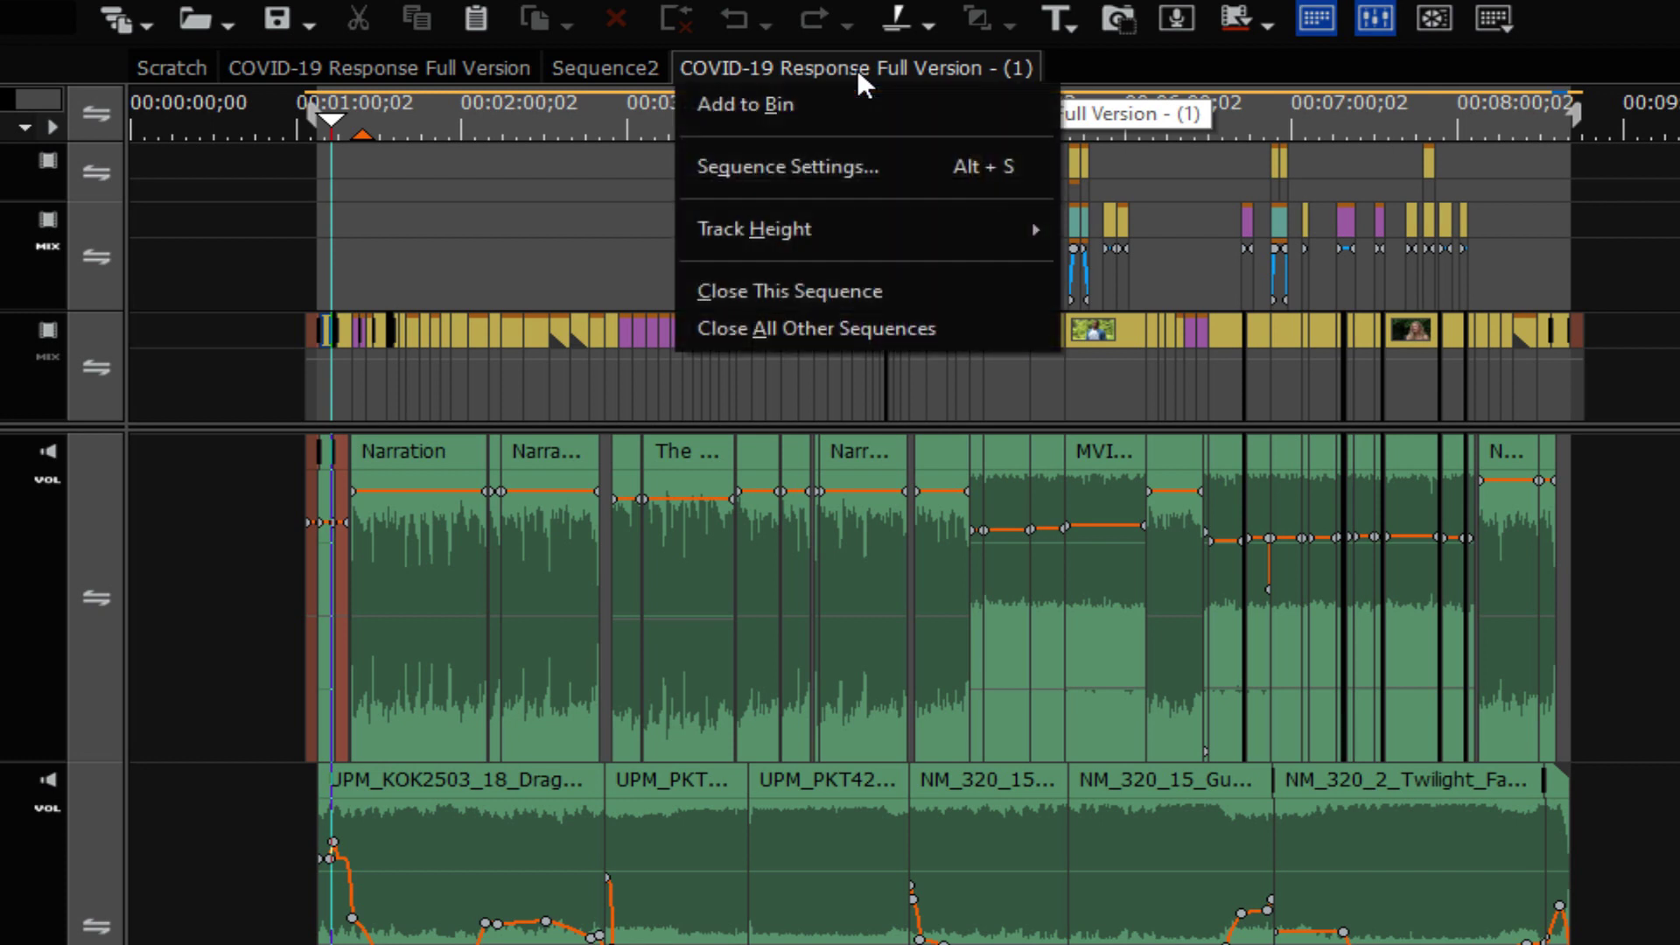
left_click(837, 167)
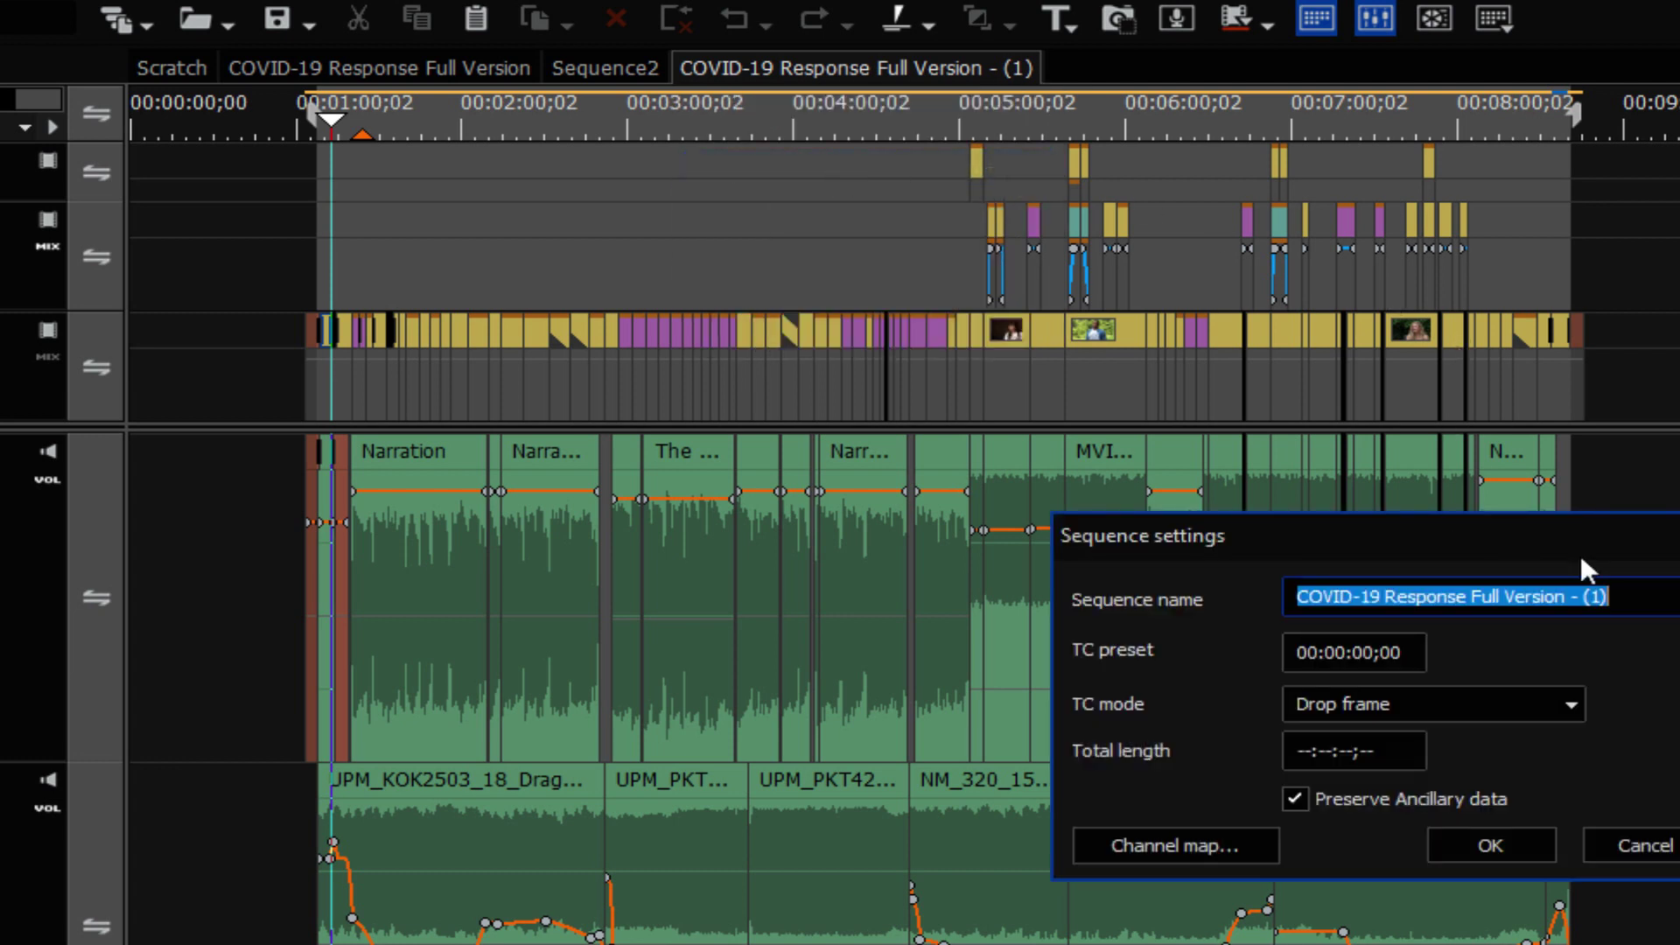
left_click_drag(1610, 597, 1480, 597)
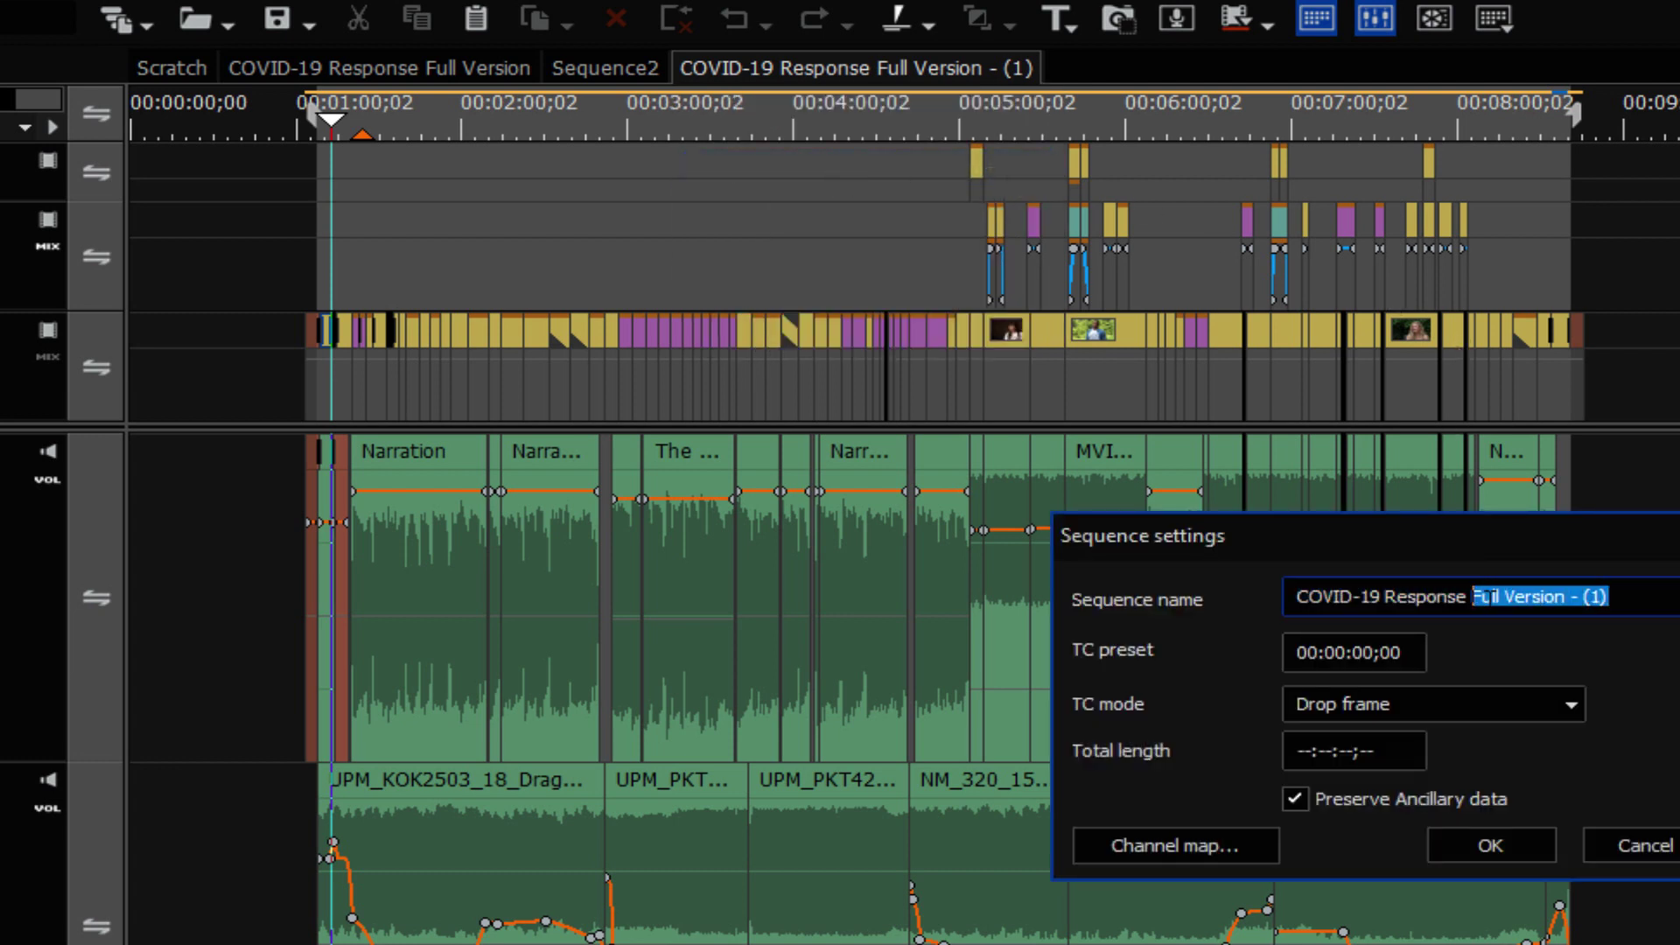
type("3")
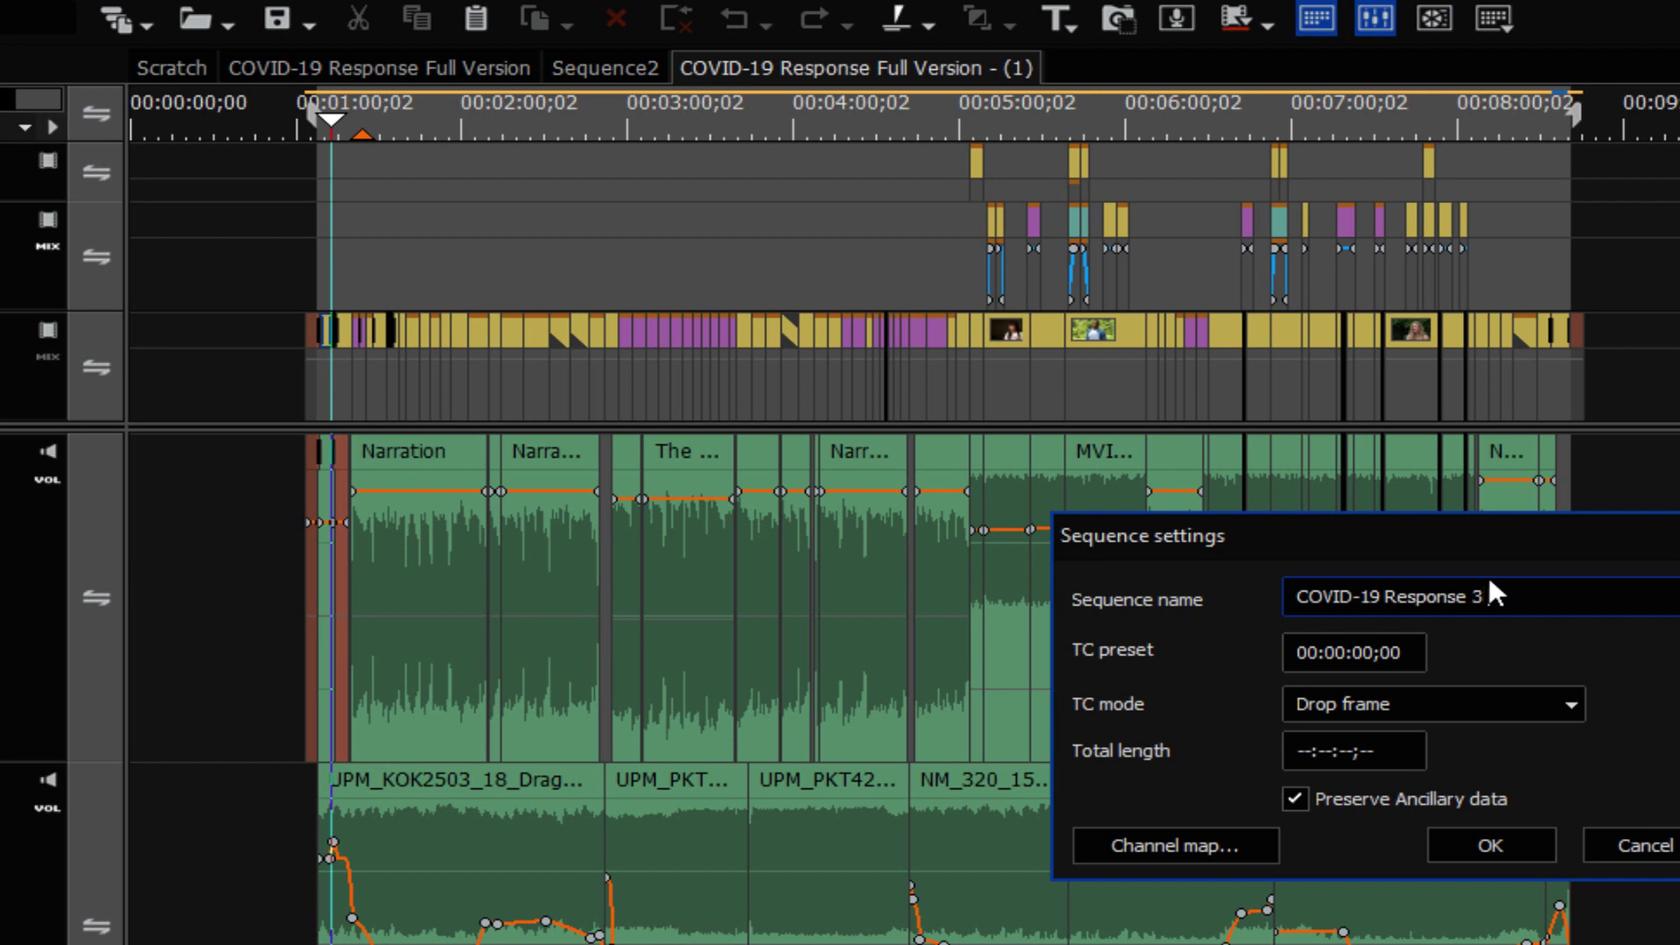
type(" min Version")
key("Return")
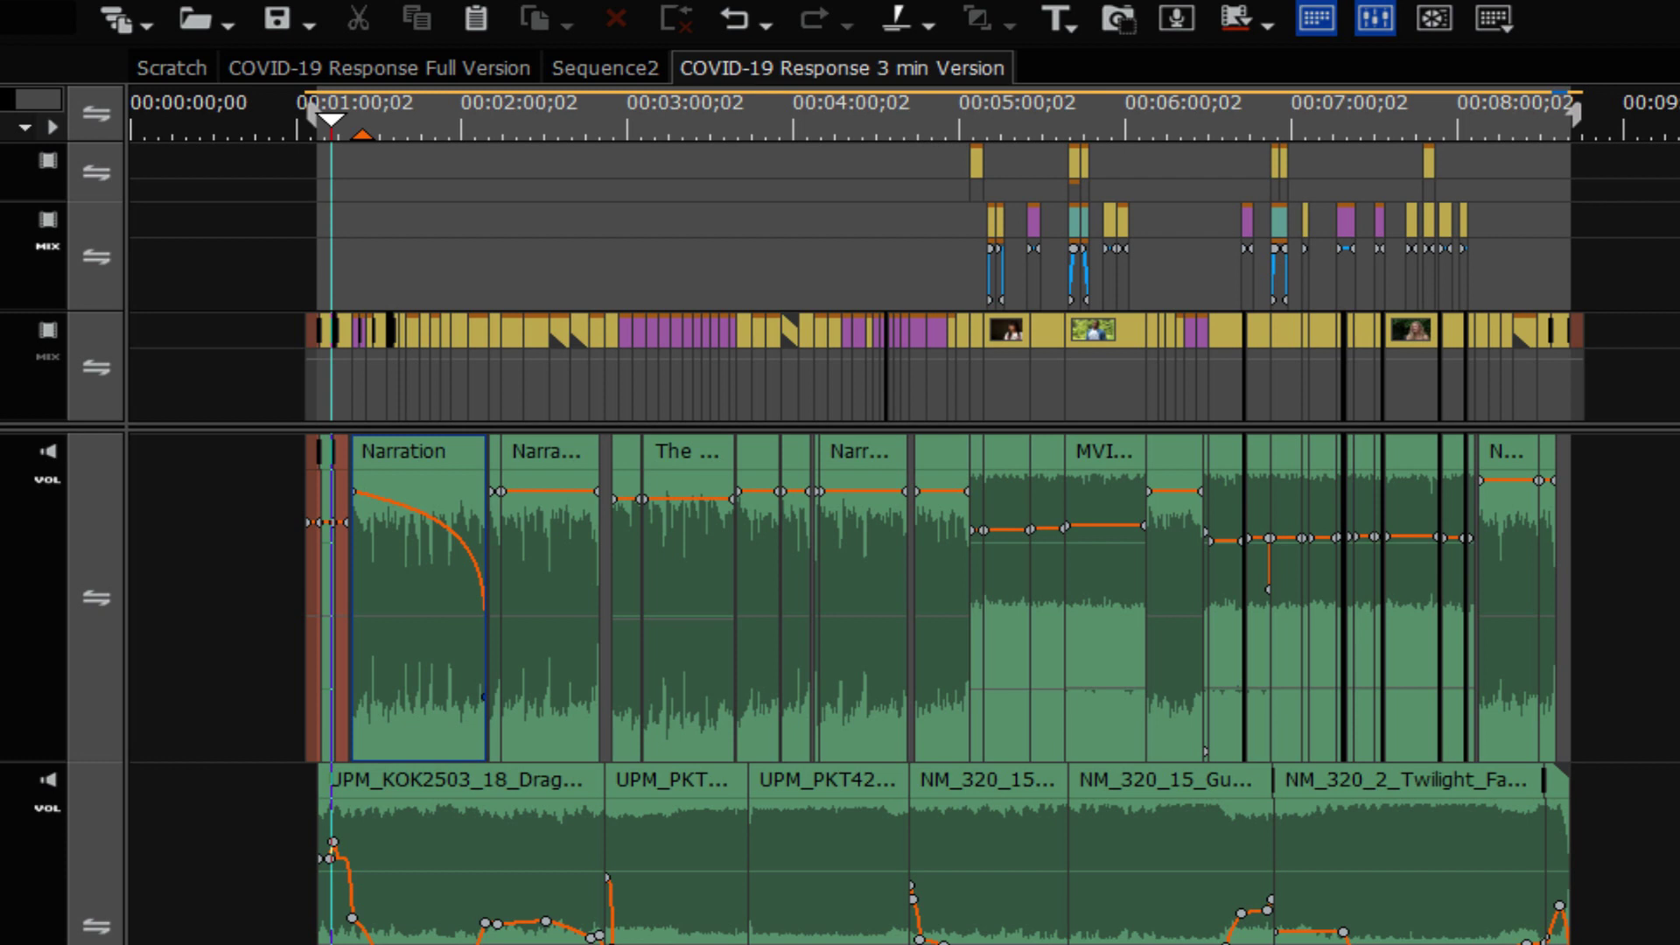
Rename the new copy to 'COVID-19 Response 60 Sec Spot' in its Sequence Settings.
right_click(1321, 70)
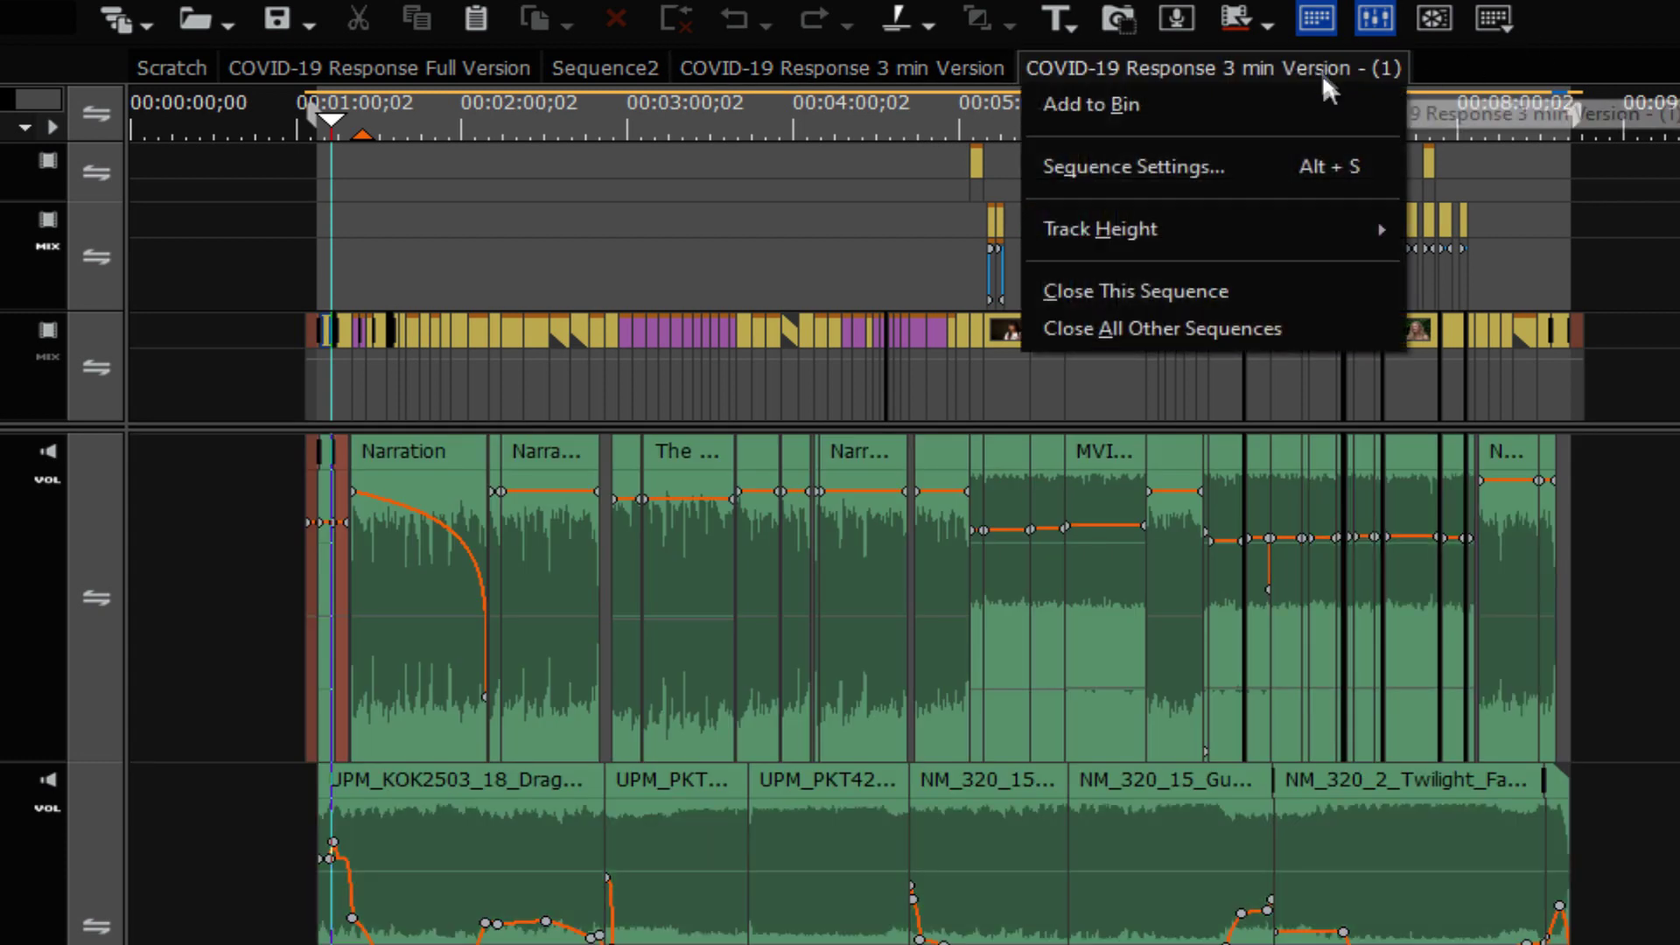
left_click(1211, 168)
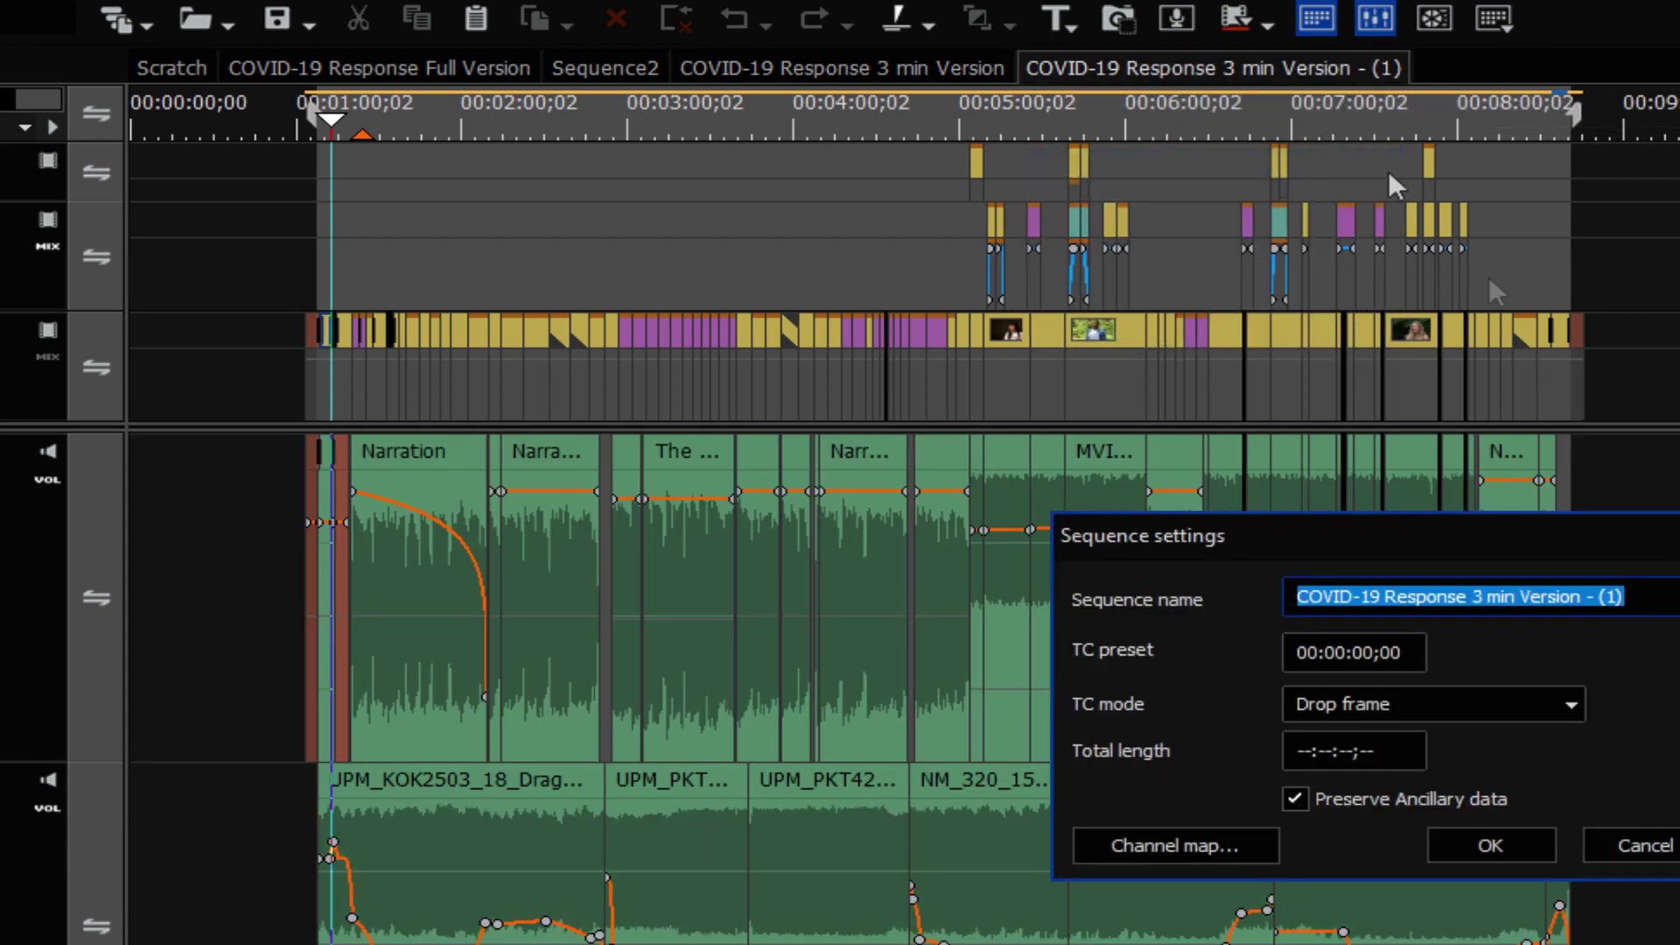
key("End")
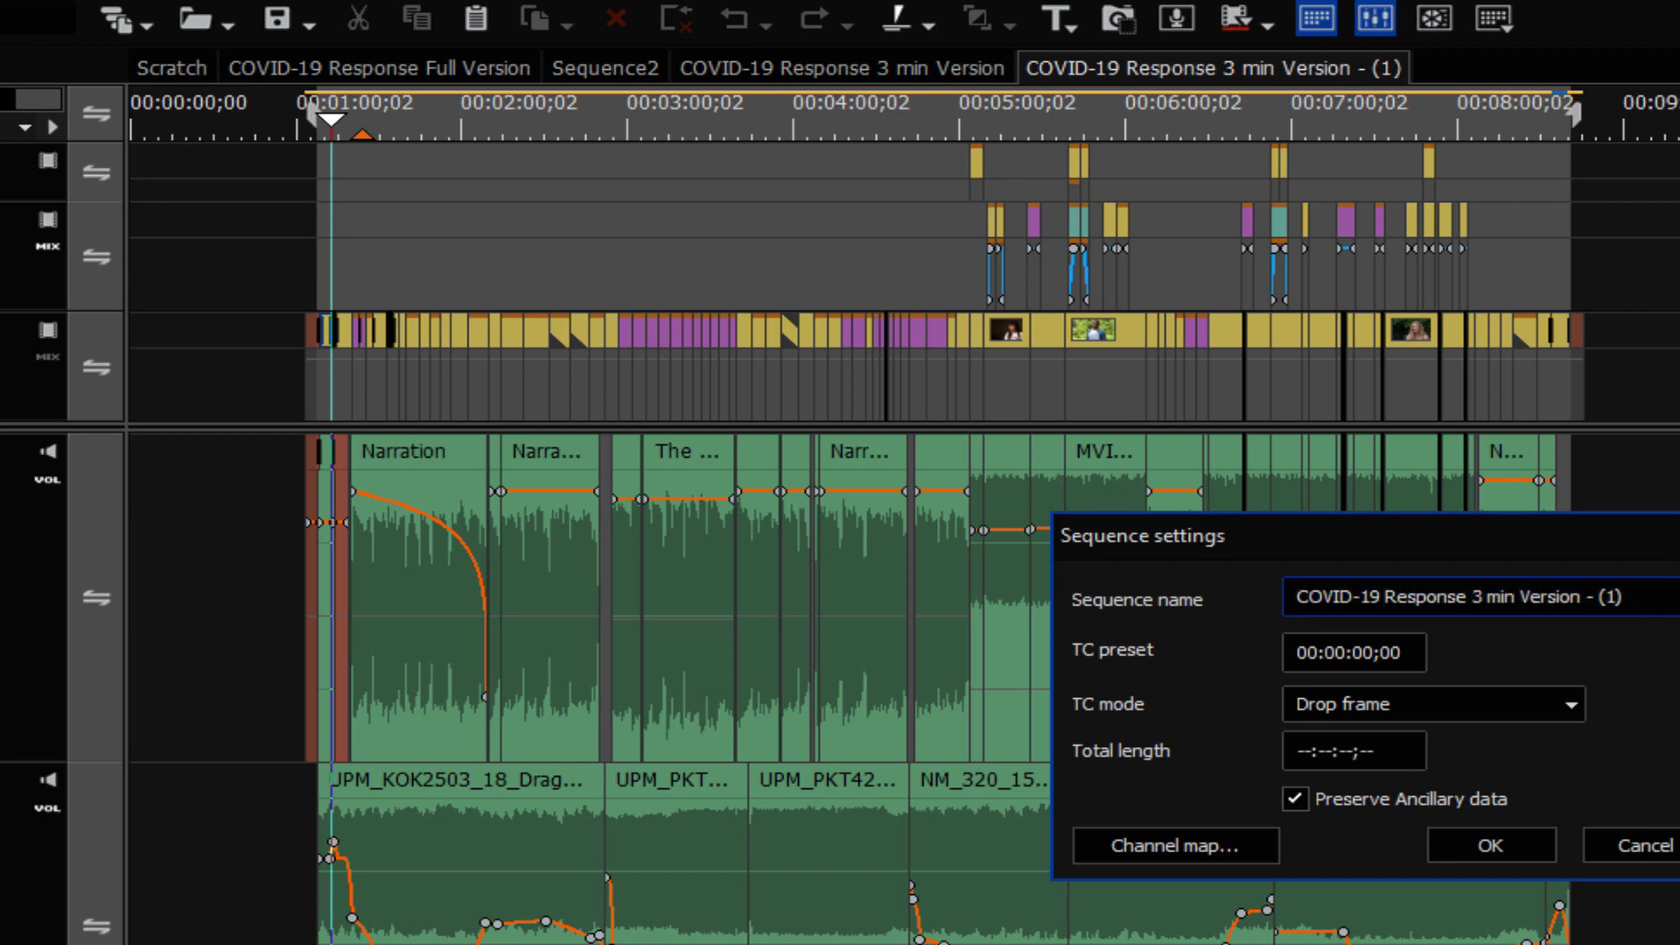
key("shift+Left")
key("shift+Left")
key("shift+Left")
key("shift+Left")
key("shift+Left")
key("shift+Left")
key("shift+Left")
key("shift+Left")
key("shift+Left")
key("shift+Left")
key("shift+Left")
key("shift+Left")
key("shift+Left")
key("shift+Left")
key("shift+Left")
key("shift+Left")
key("shift+Left")
key("shift+Left")
key("shift+Left")
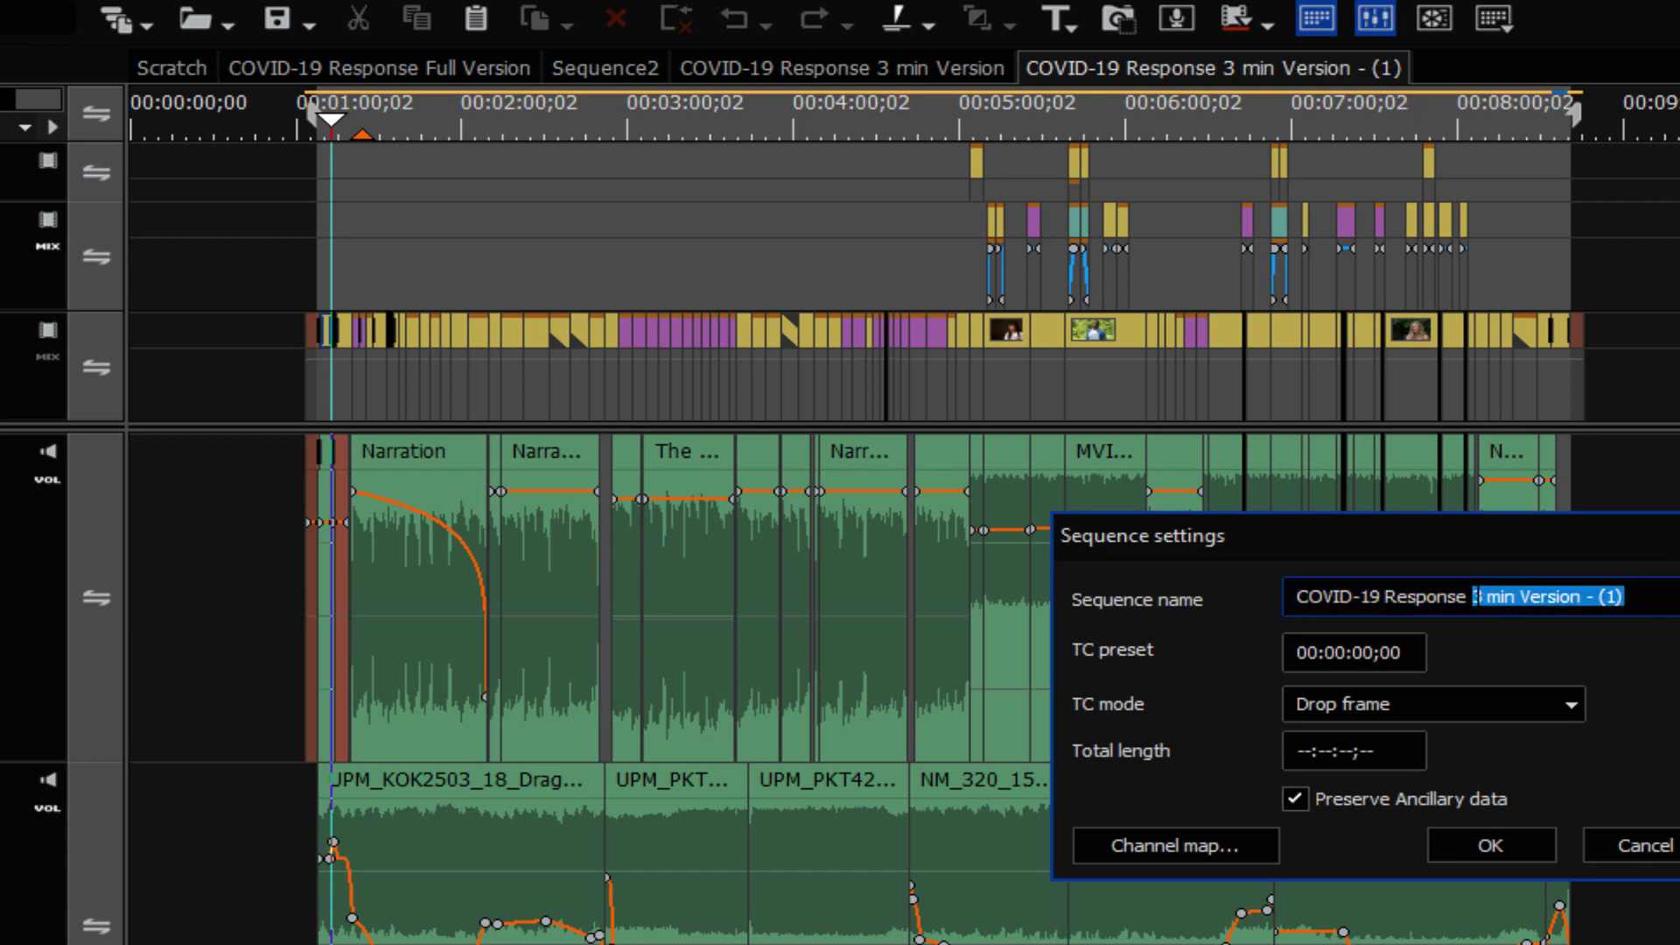
type("60 Sec Spot")
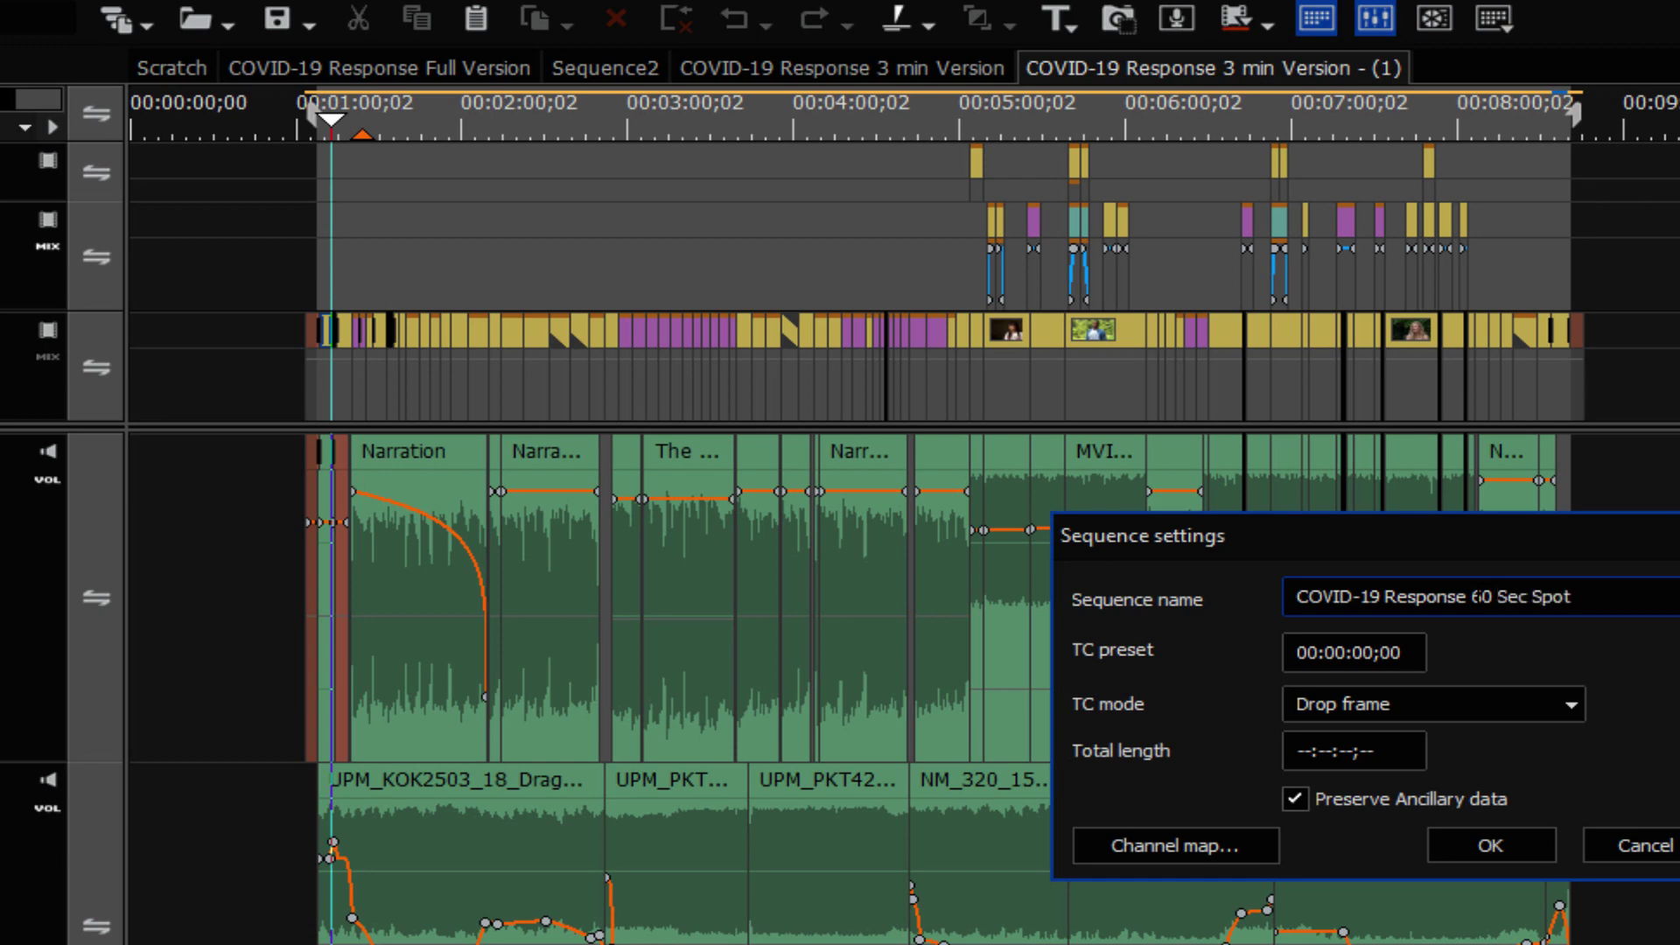
key("Return")
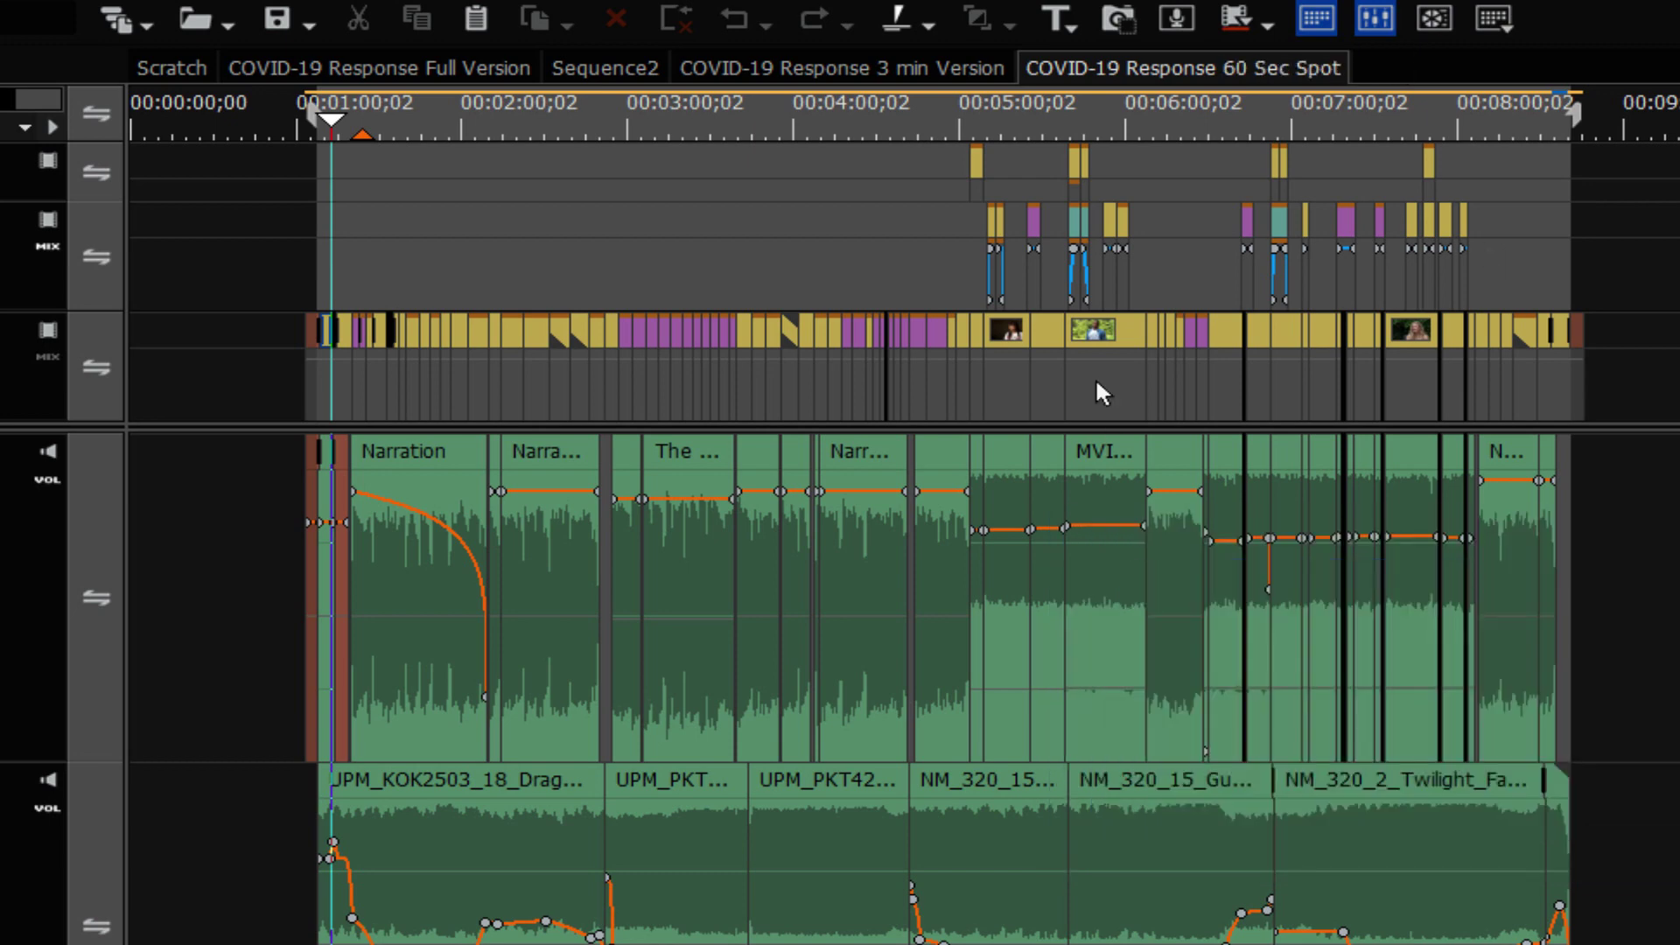